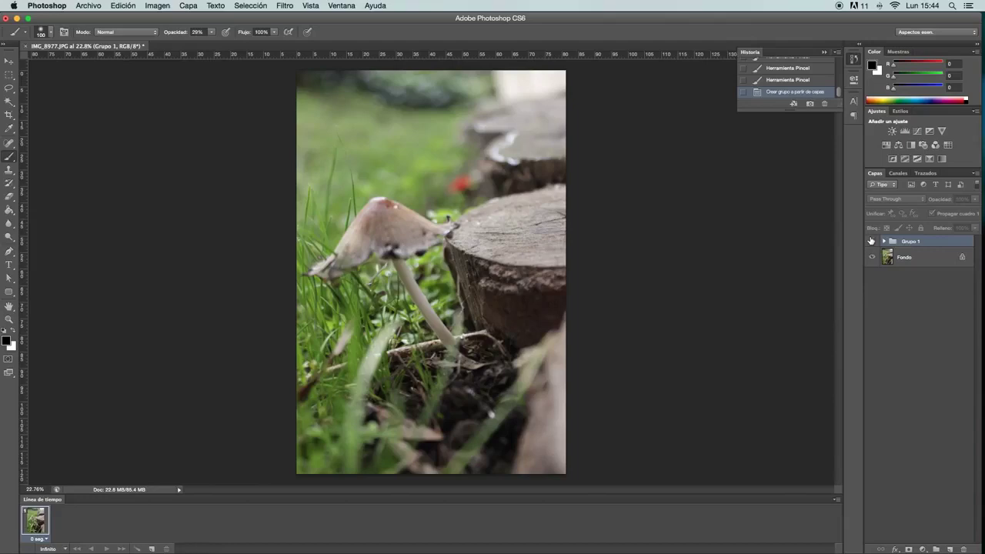
Step: Show the Grupo 1 layer group to preview the finished light-ray effect
click(871, 241)
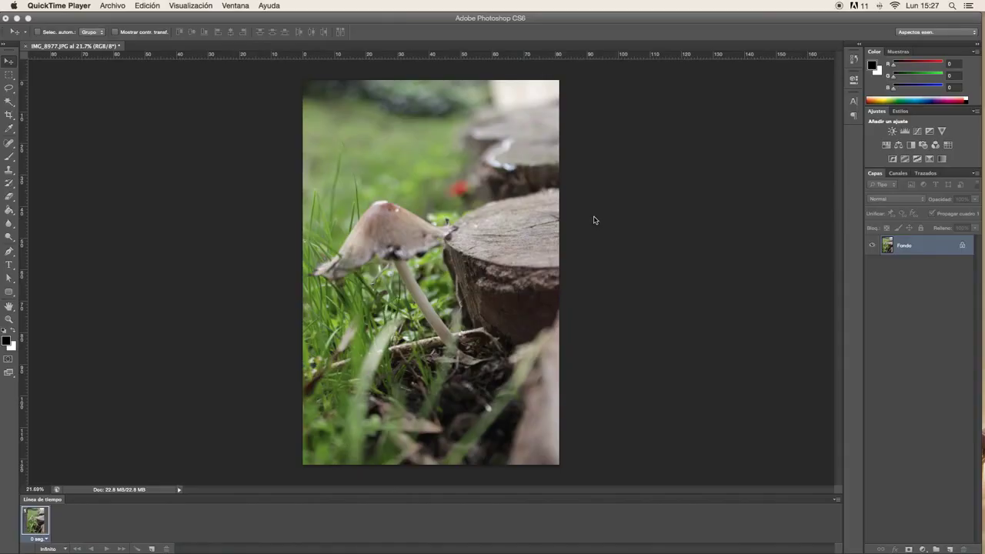
Step: Duplicate the Fondo background layer as Fondo copia and bring up Levels for it
click(891, 254)
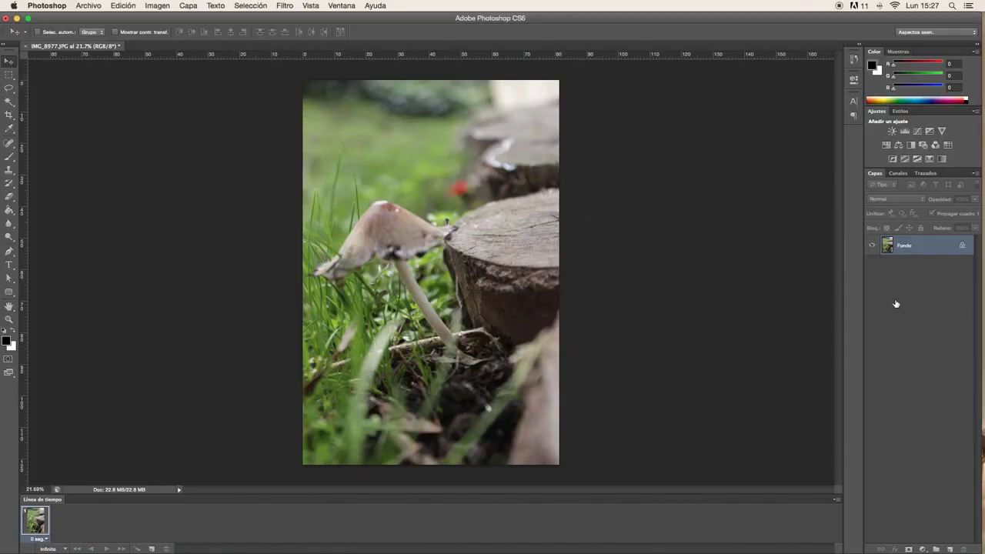
mouse_move(888, 253)
mouse_down()
mouse_move(935, 549)
mouse_move(953, 548)
mouse_up()
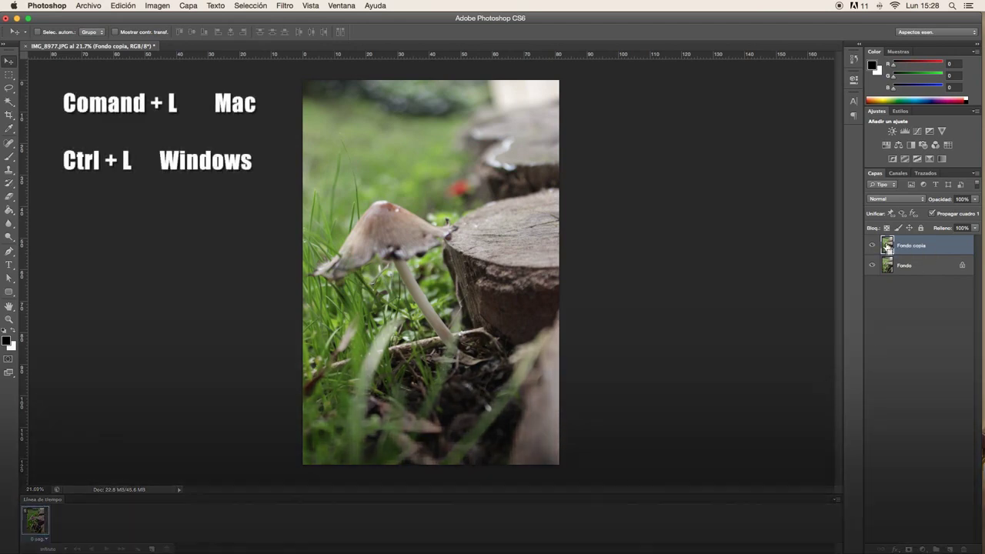
key(super+l)
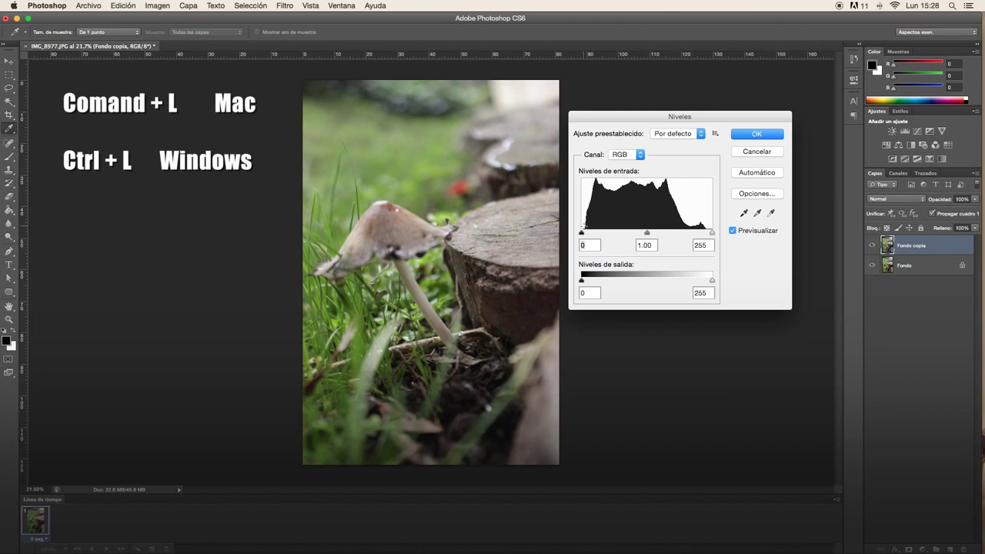
Step: Apply Levels to Fondo copia with input values 30, 1.39 and 200
drag(582, 234, 597, 234)
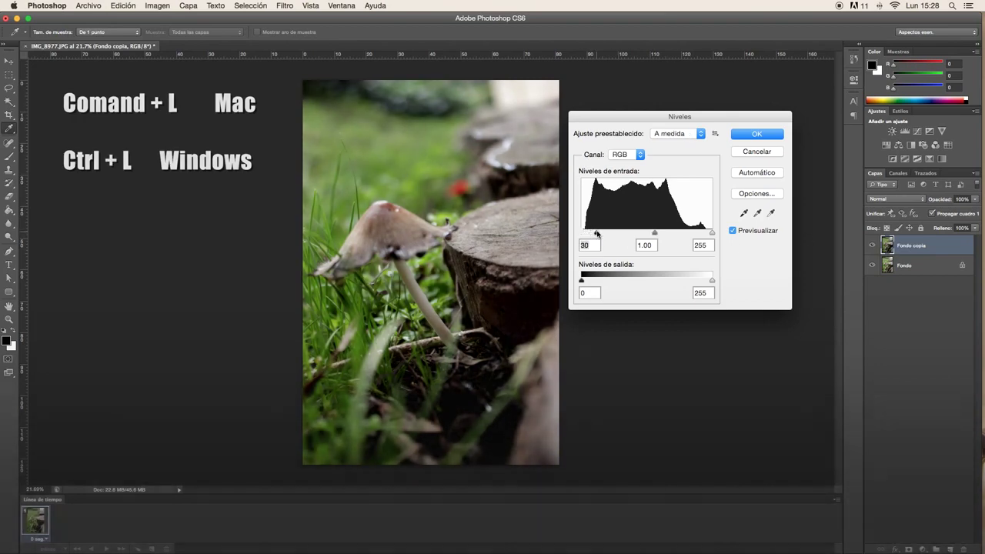
drag(705, 229, 635, 234)
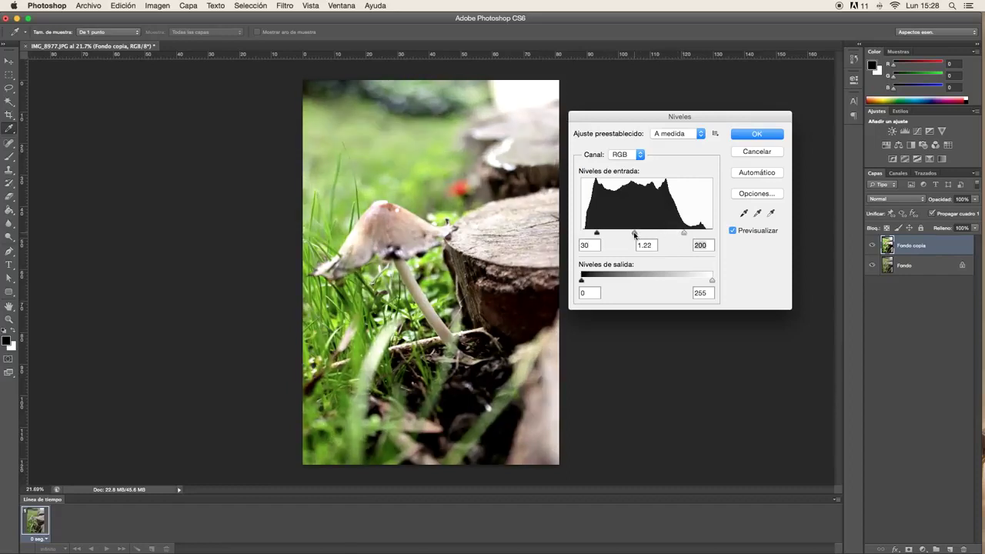
click(634, 234)
drag(634, 233, 628, 235)
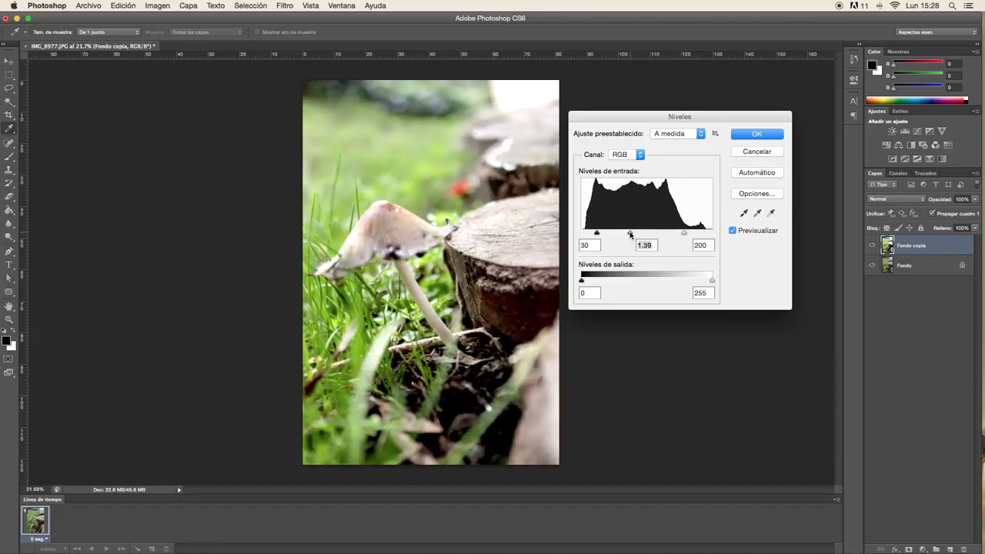
click(745, 135)
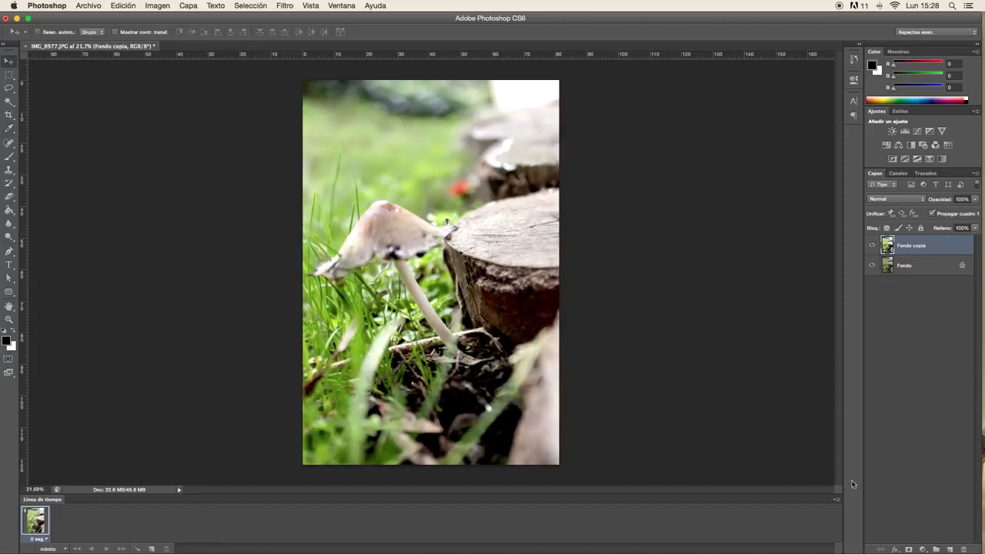
Step: Add a layer mask to Fondo copia, invert it to black, and make white the foreground
click(908, 548)
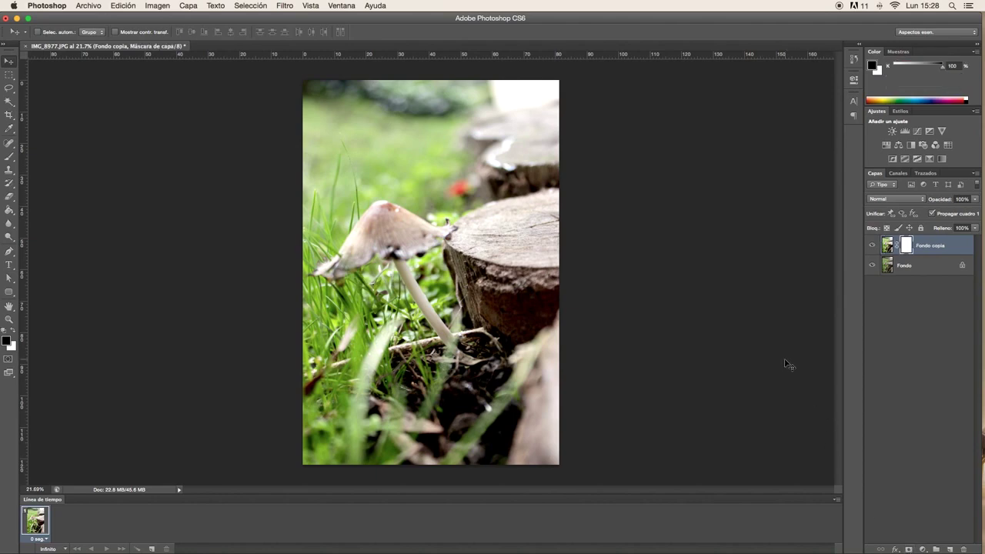
key(super+i)
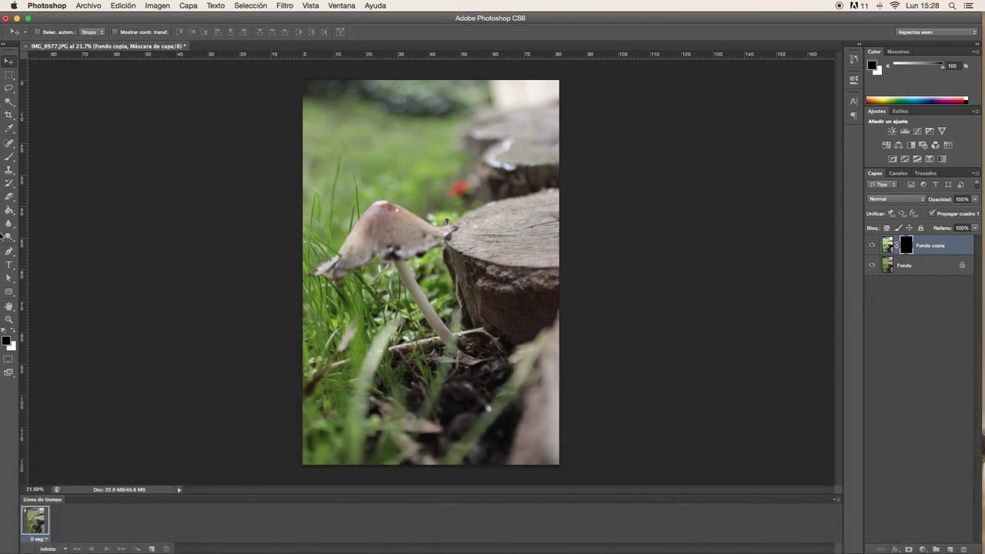
click(13, 332)
Step: Select the Brush tool and lower its hardness for a soft edge
click(12, 159)
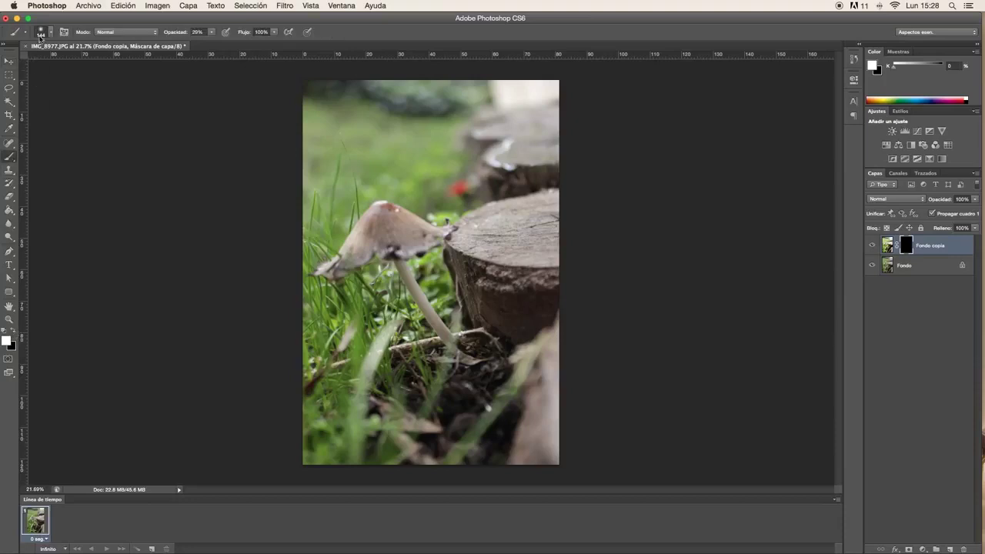
click(52, 33)
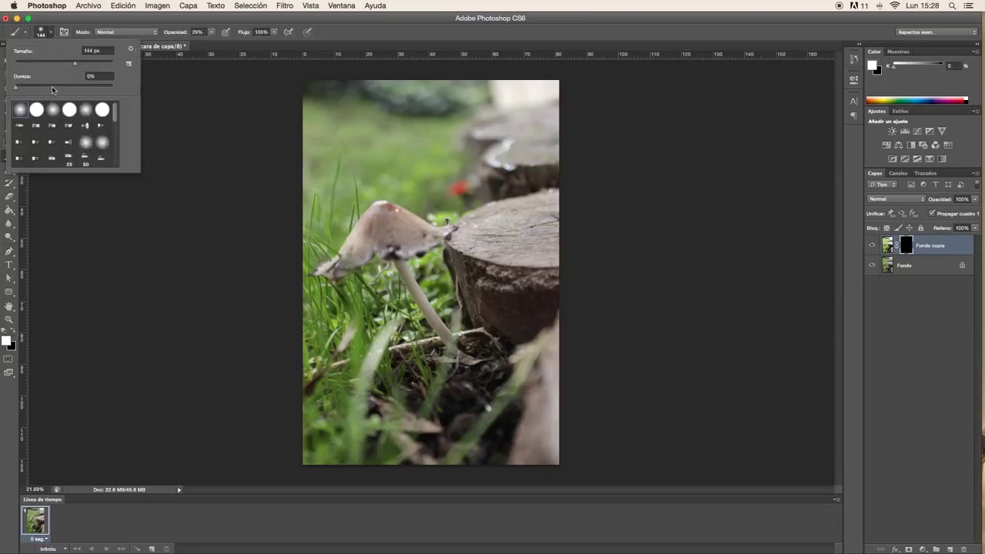
click(53, 87)
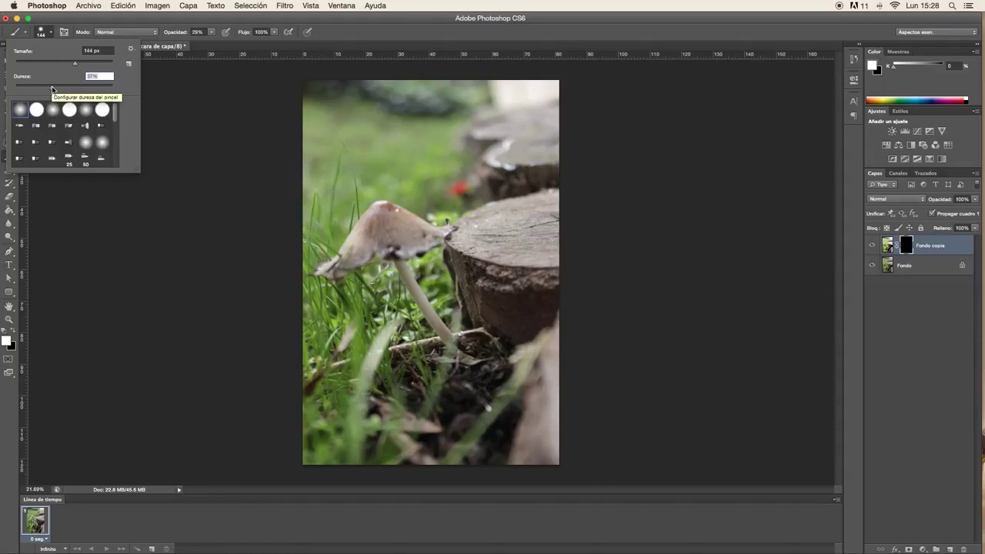
click(51, 33)
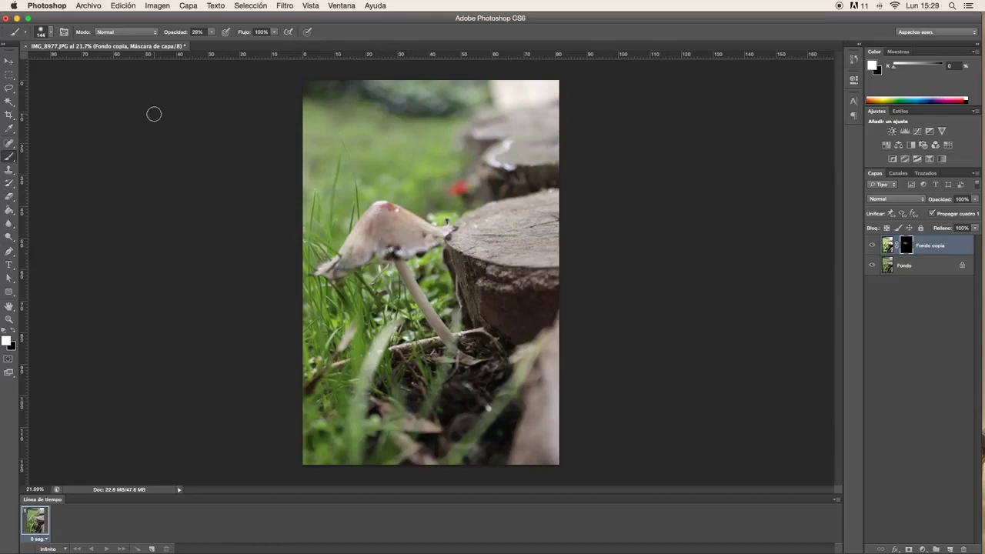
click(42, 31)
drag(49, 91, 19, 91)
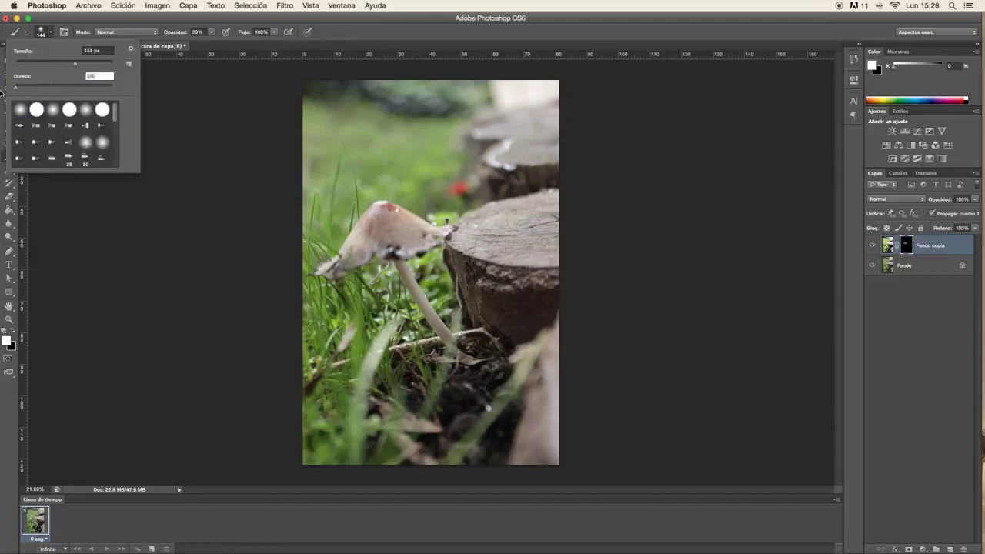
click(51, 32)
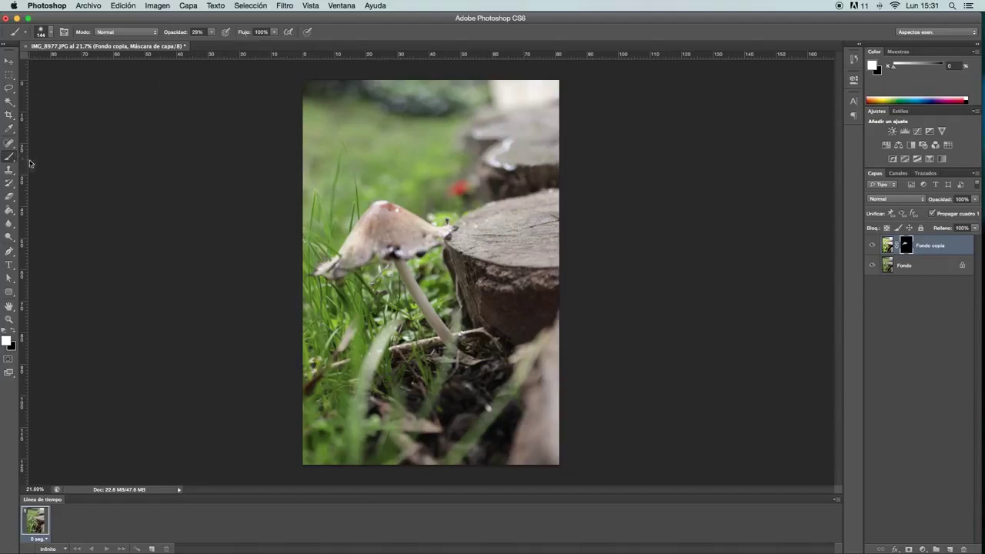
Step: Paint white on the mask along the mushroom cap's edge to reveal the brightening
click(51, 34)
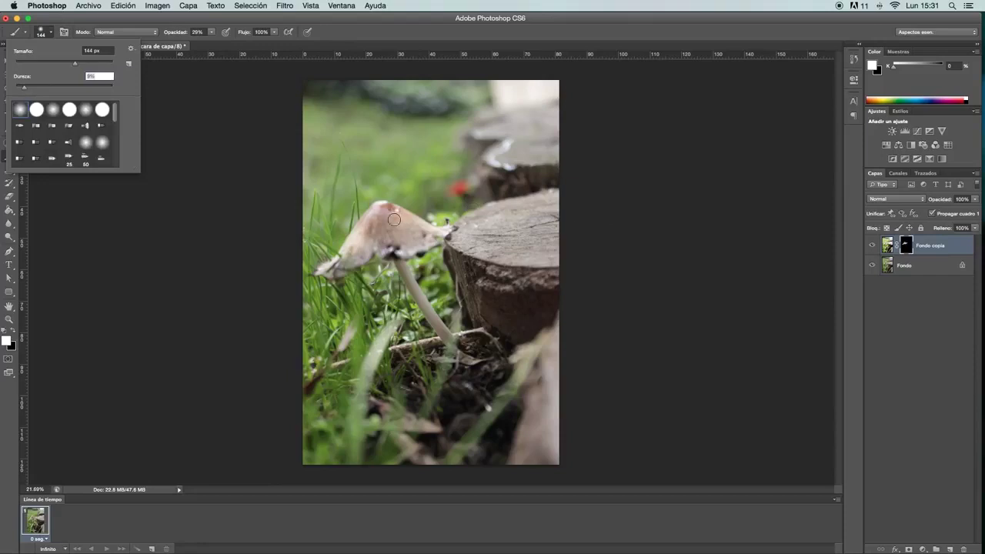
click(392, 223)
mouse_move(387, 229)
mouse_down()
mouse_move(331, 268)
mouse_move(436, 231)
mouse_up()
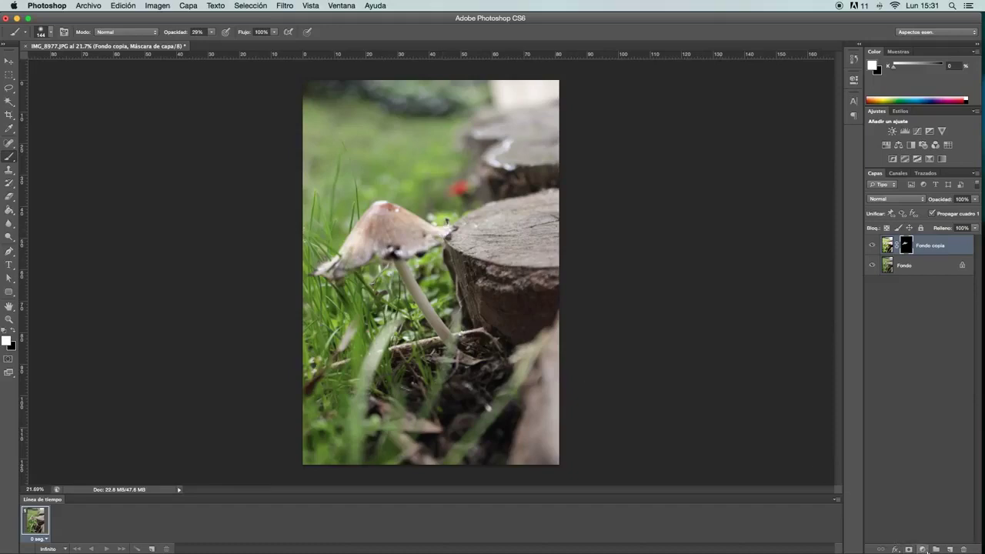
click(926, 549)
Step: Add a Degradado fill layer set to Radial style and open its gradient editor
click(932, 400)
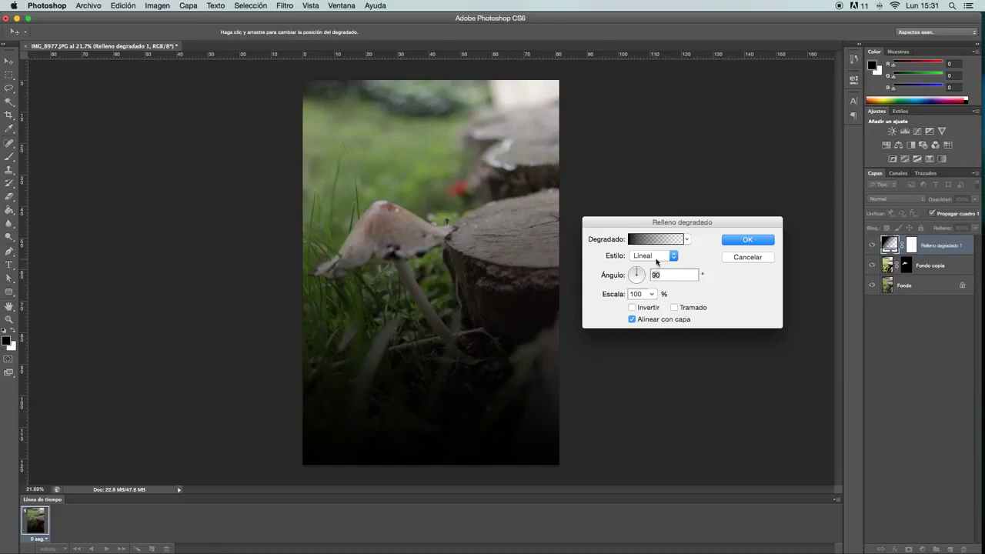
click(663, 258)
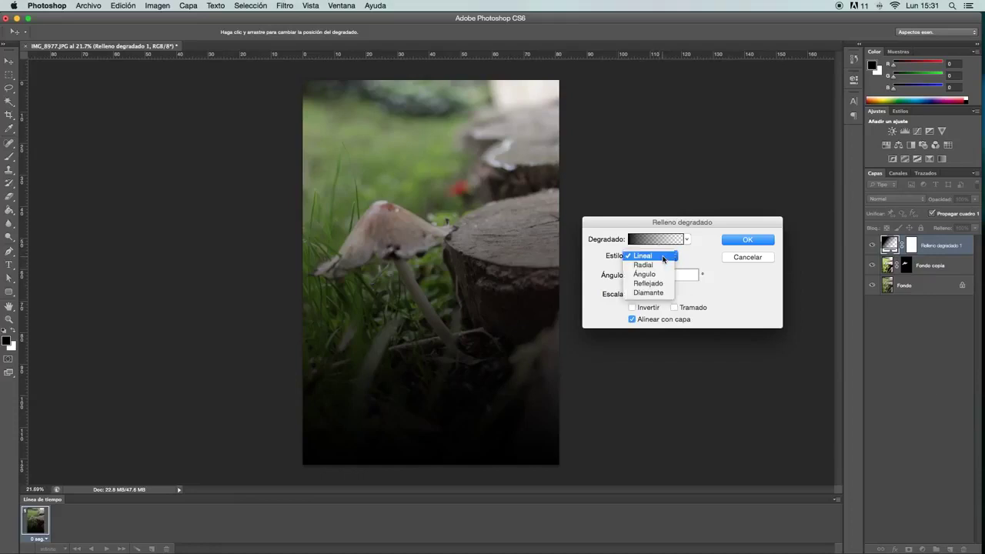
click(655, 273)
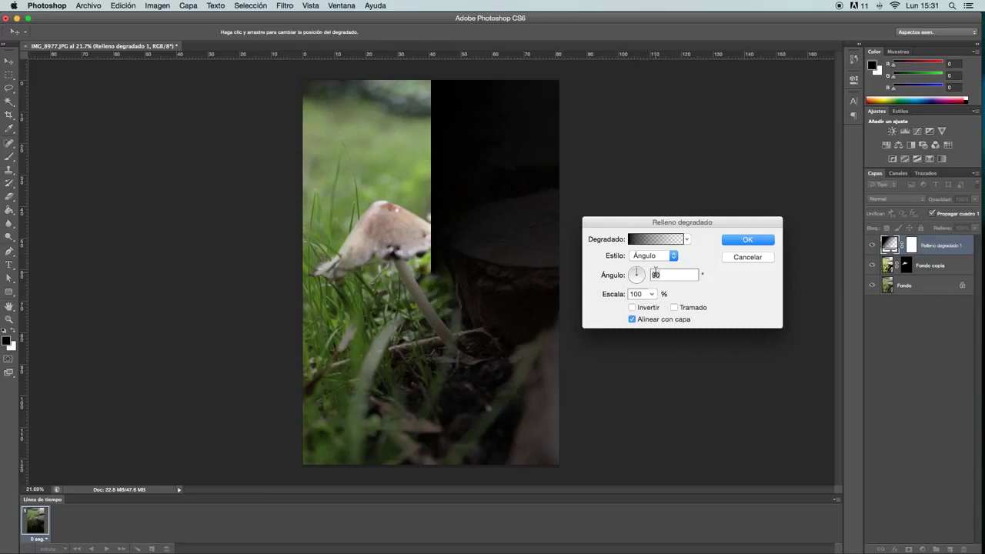
click(668, 260)
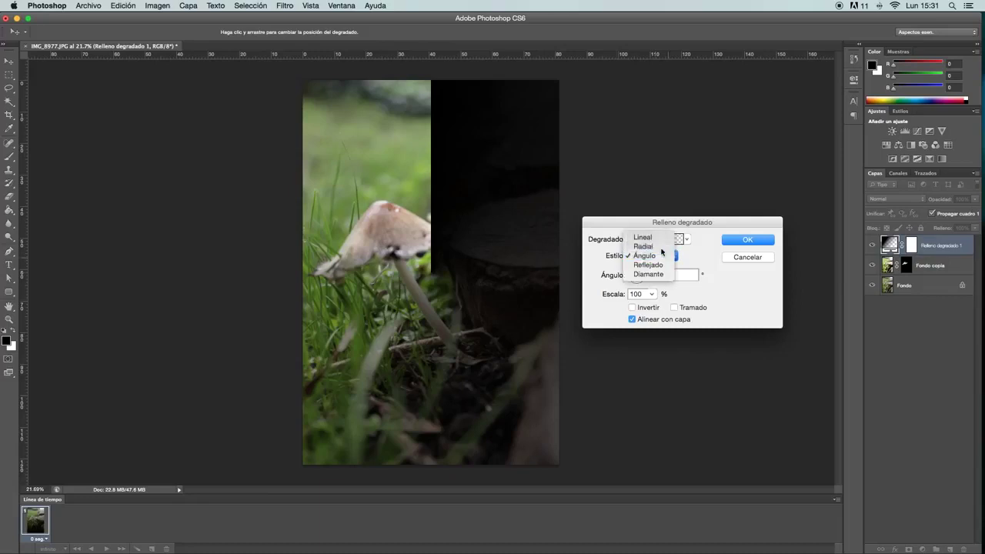
click(661, 247)
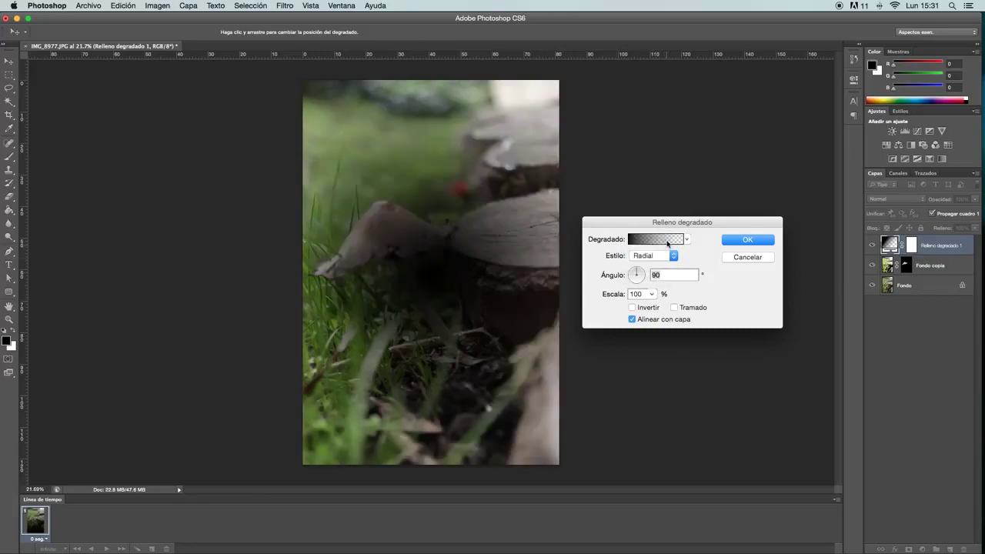
click(667, 243)
click(573, 307)
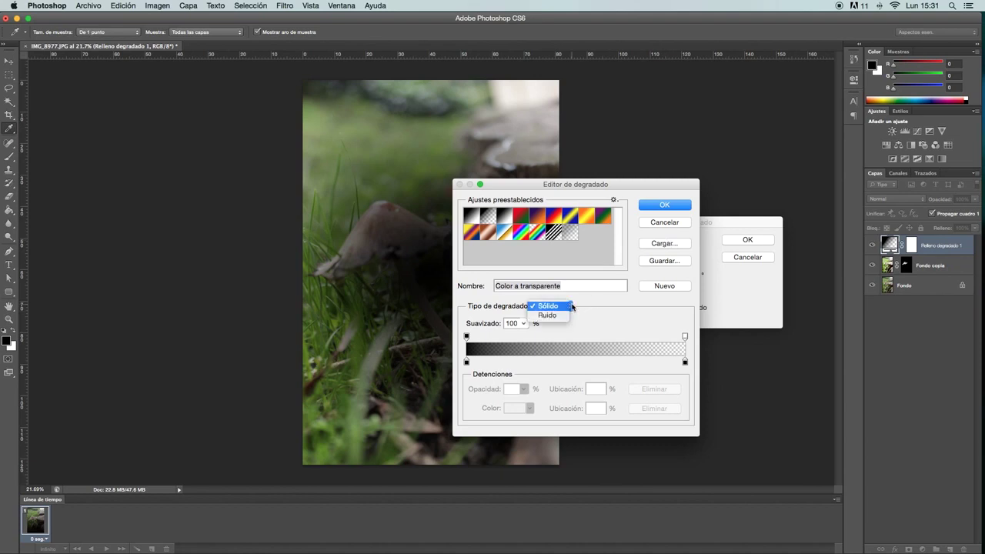
Step: Make the fill a grayscale HSB noise gradient with 0 saturation, angled at 132.71°
click(548, 316)
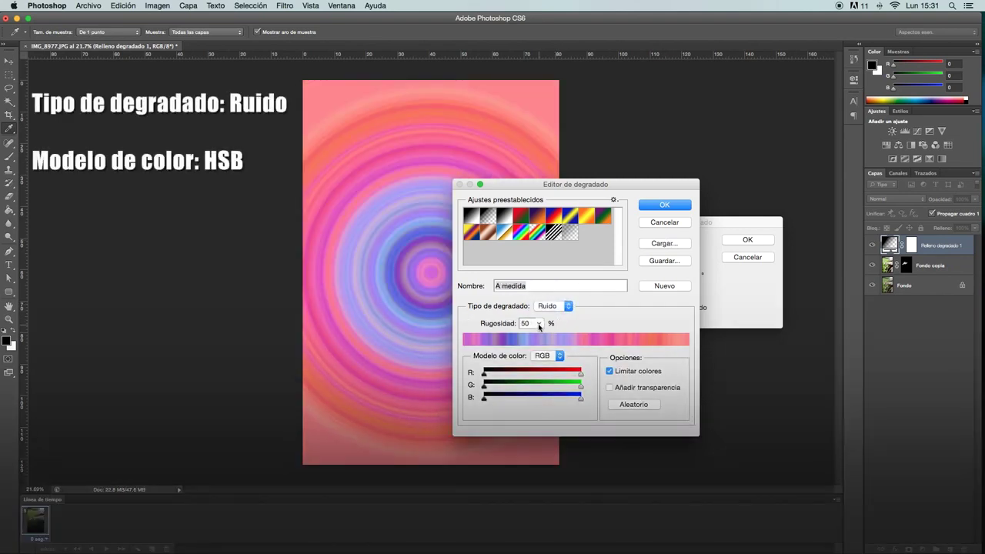
click(548, 355)
click(550, 369)
drag(580, 387, 474, 386)
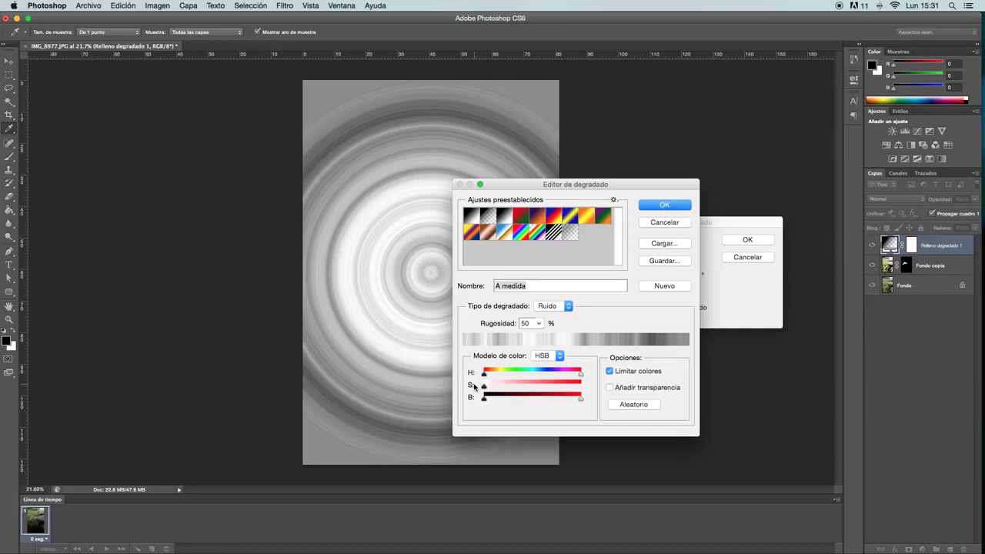
click(658, 207)
drag(636, 269, 629, 275)
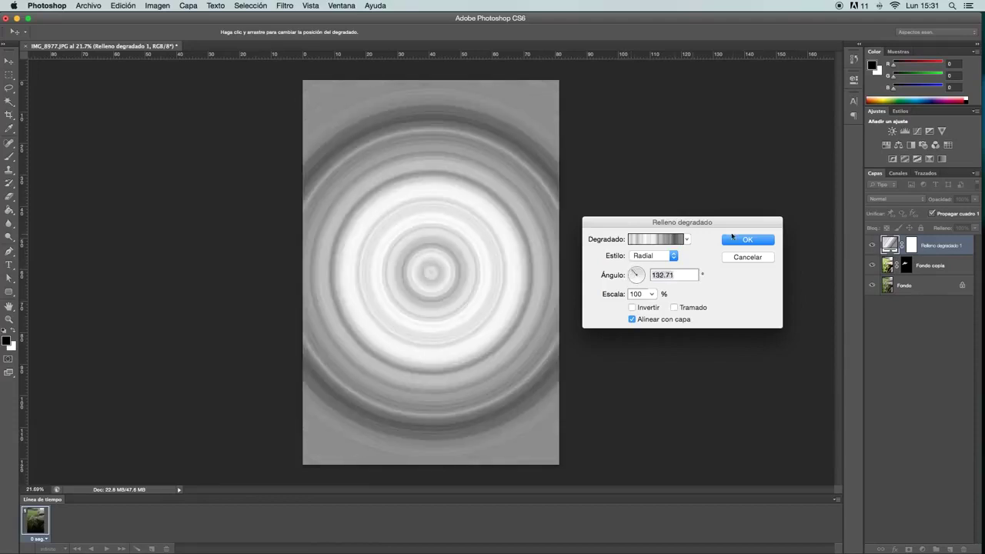
click(732, 238)
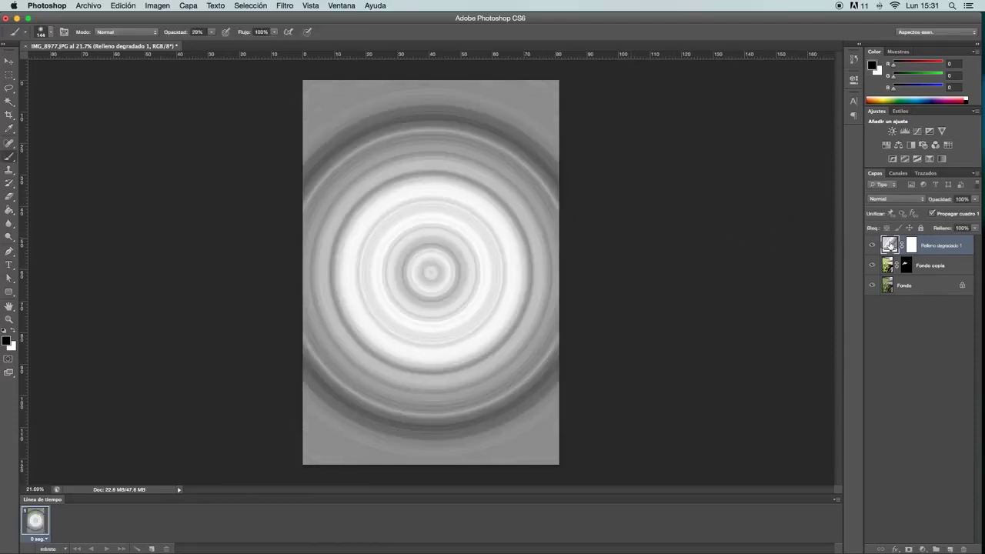
Step: Switch the gradient fill to Ángulo style centred at the canvas's top-left edge
double_click(889, 244)
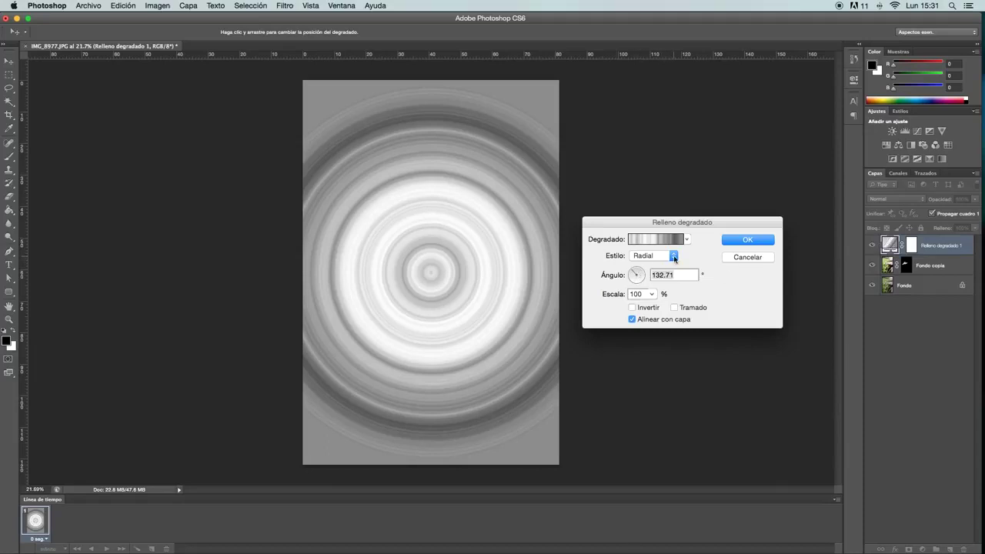
click(674, 257)
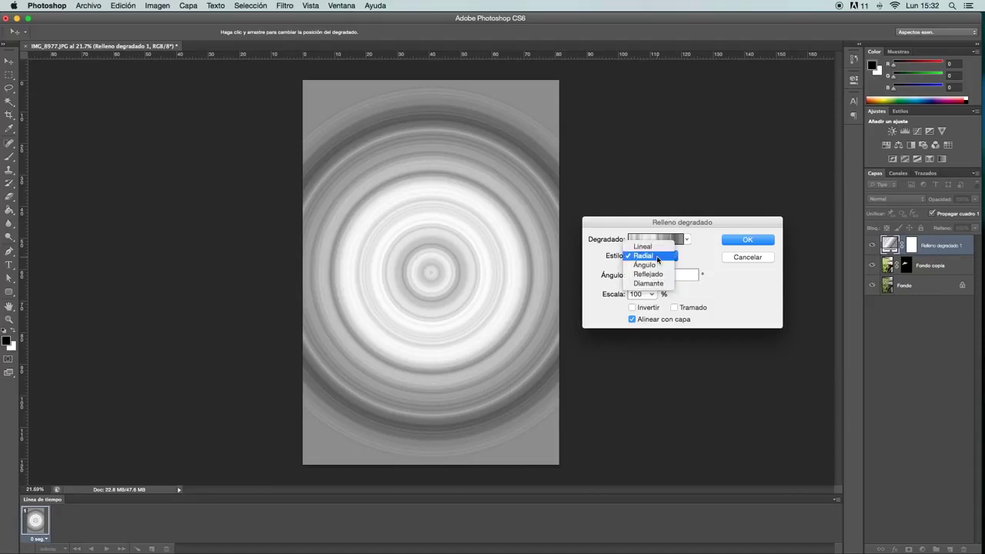
click(654, 265)
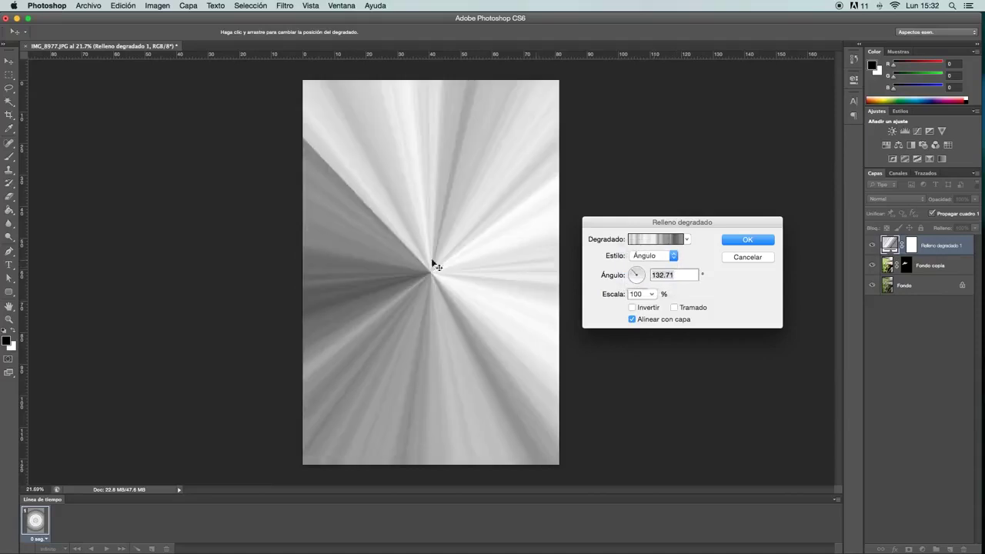
drag(434, 265, 271, 137)
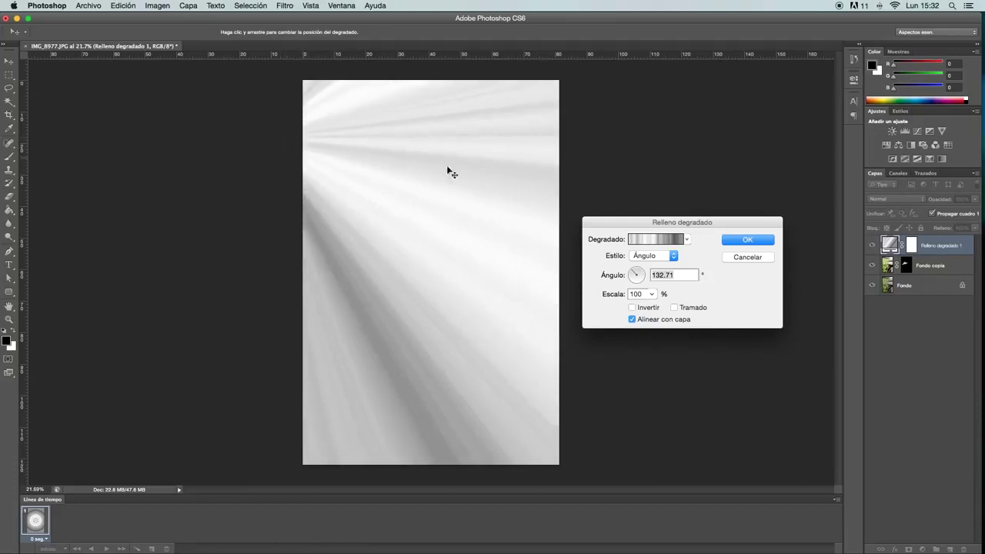
click(756, 240)
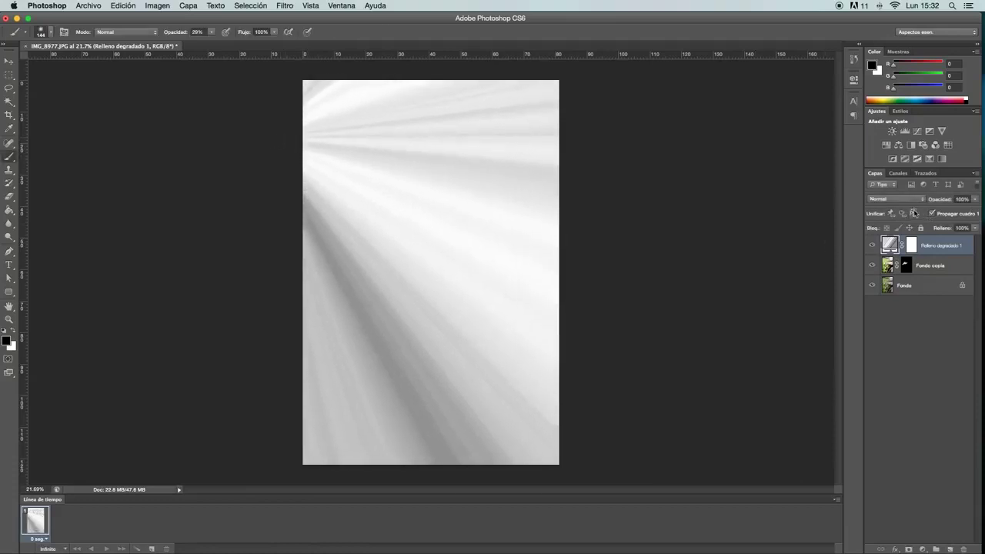
Step: Try Trama blend mode on the light-ray layer, then return it to Normal
click(914, 200)
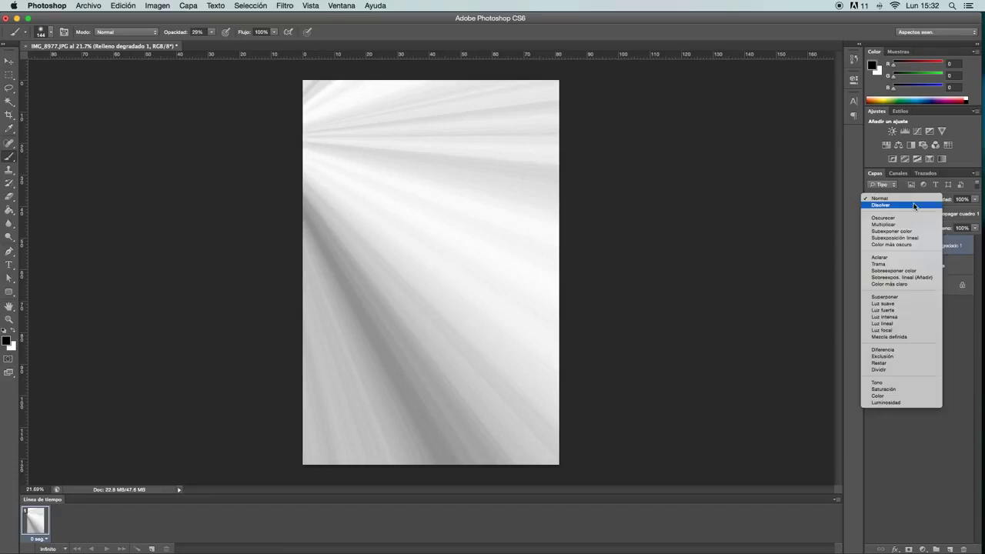
click(902, 264)
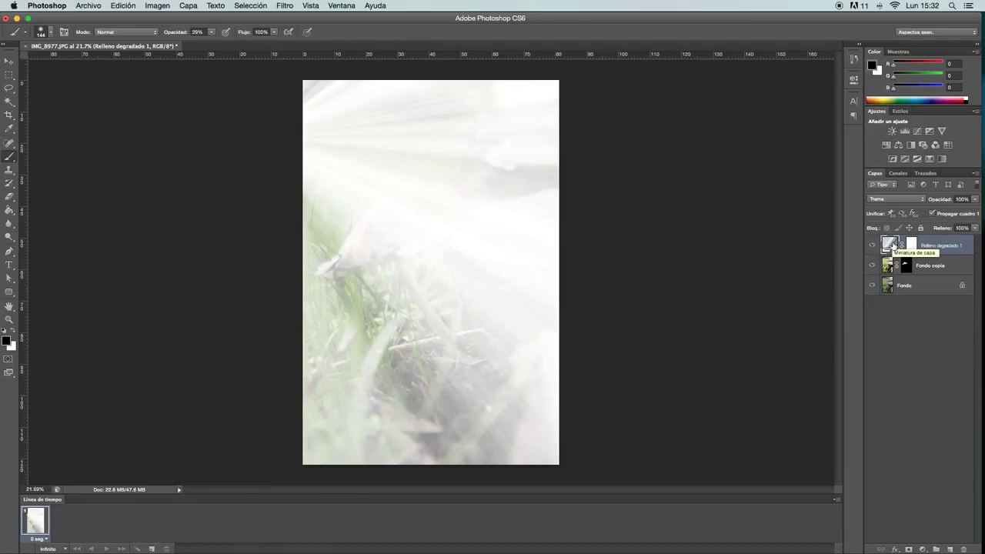
double_click(892, 244)
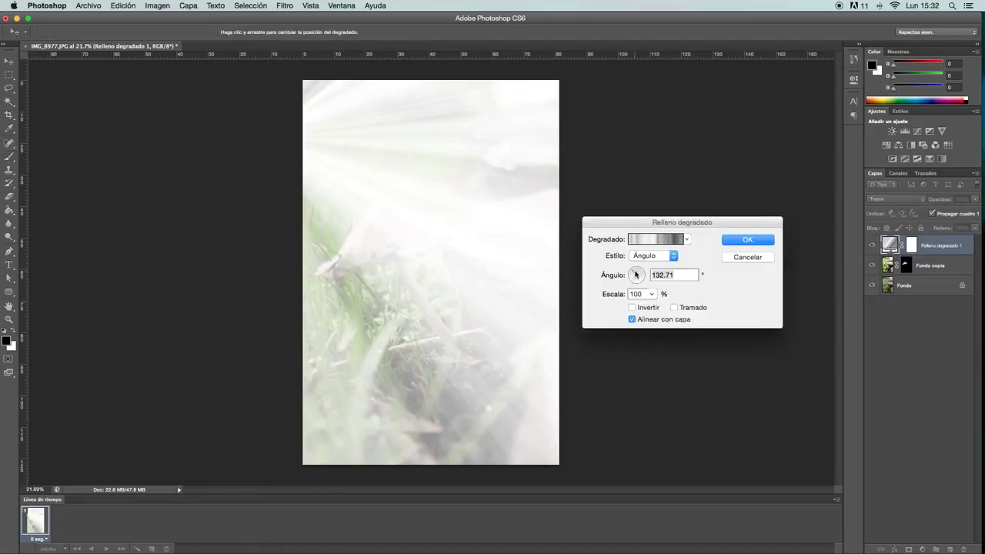
click(769, 240)
key(b)
click(882, 200)
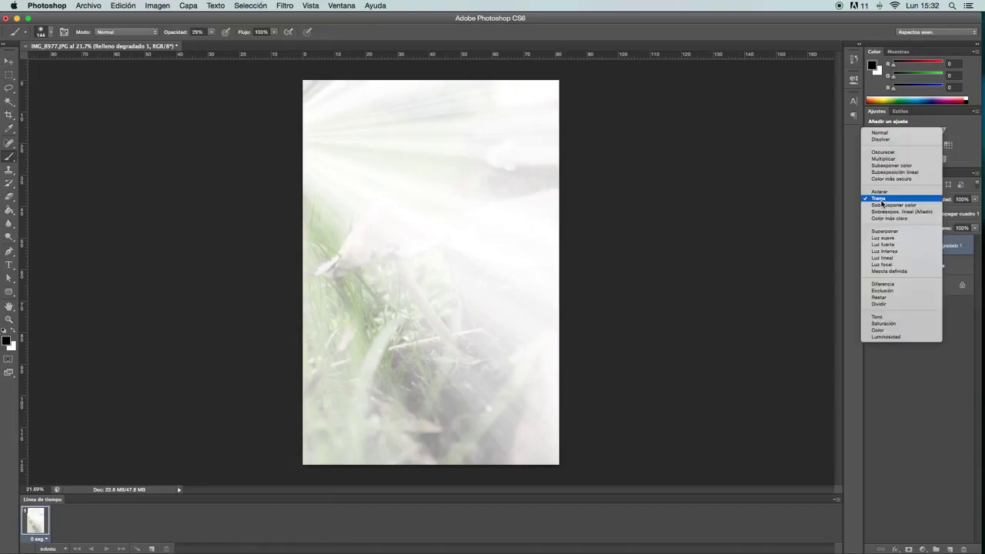
click(879, 132)
Step: Rotate the light rays to 169.38° and blend the layer in Trama mode
double_click(891, 245)
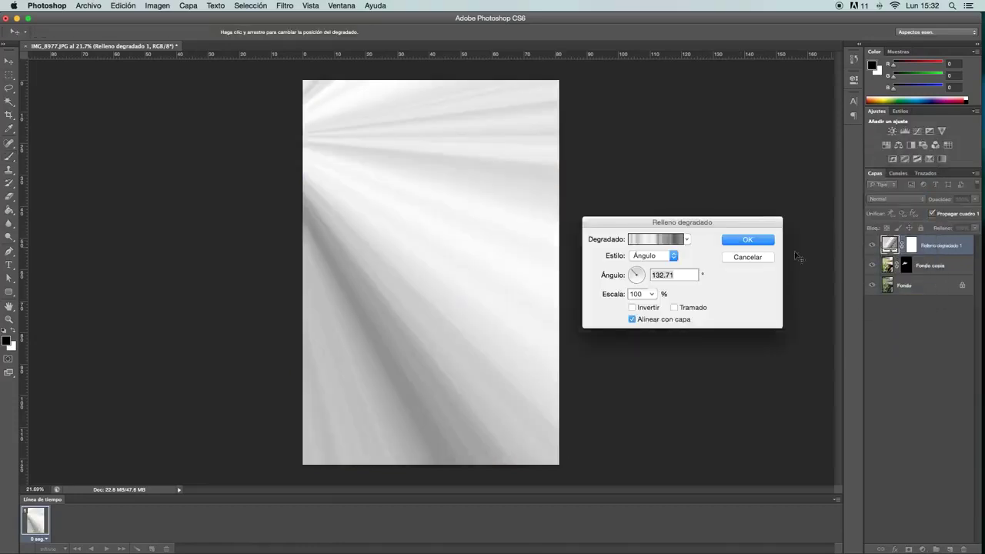
drag(637, 272, 630, 277)
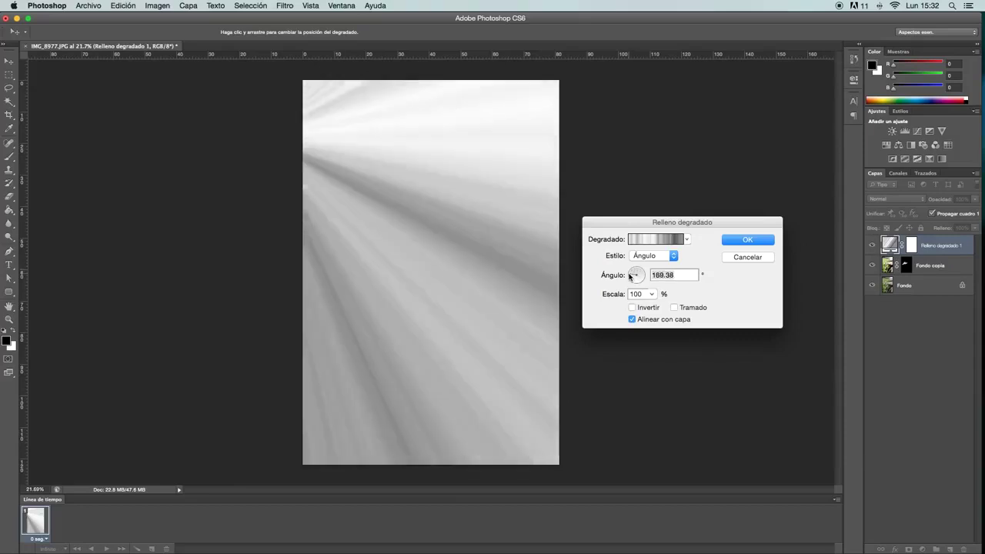
click(743, 239)
click(892, 199)
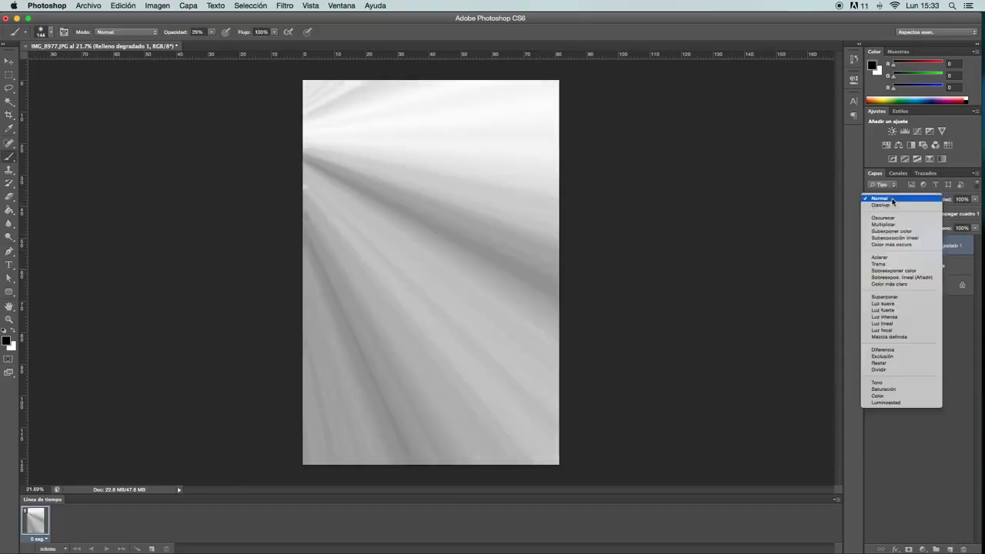
click(893, 265)
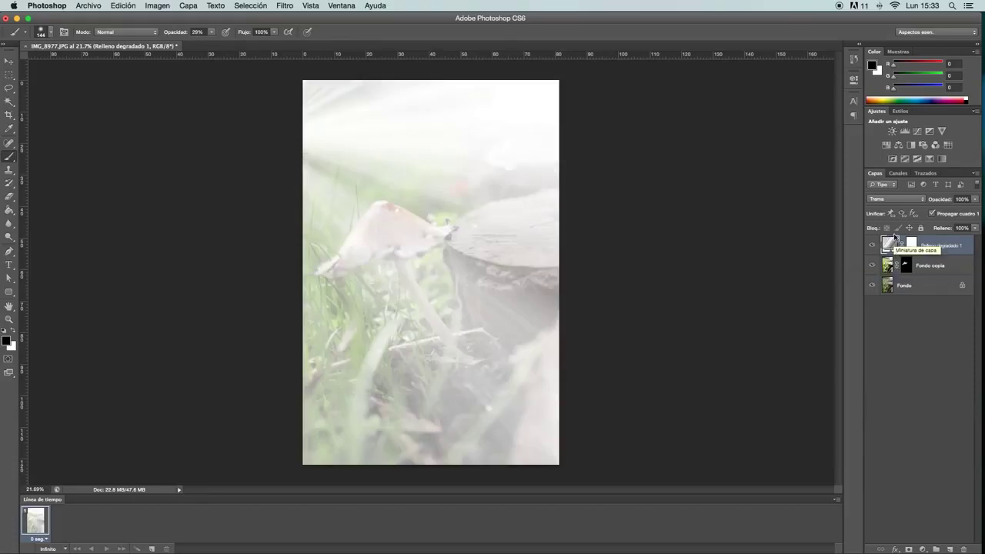
Step: Nudge the light-ray centre toward the photo's upper left and accept the fill
double_click(889, 244)
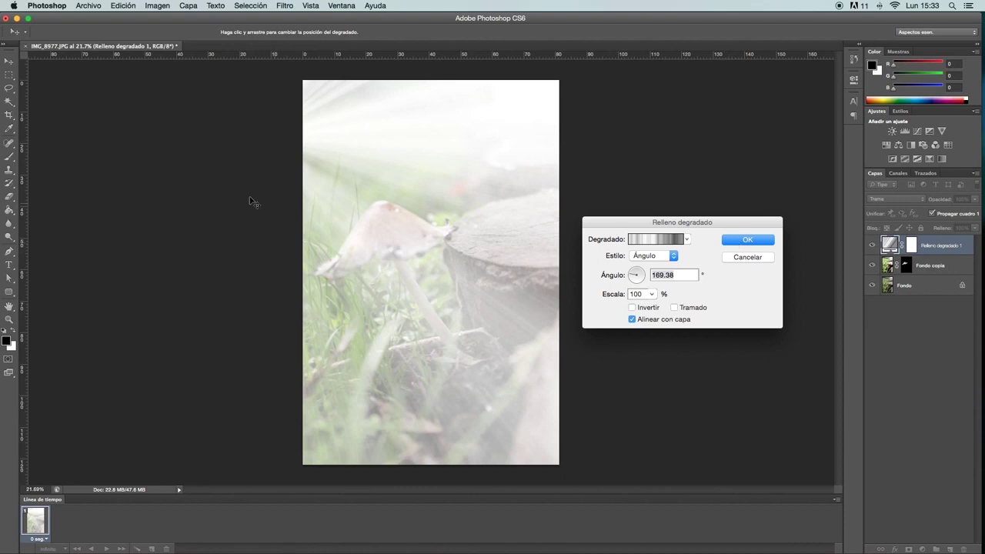
drag(336, 189, 338, 179)
drag(336, 169, 329, 162)
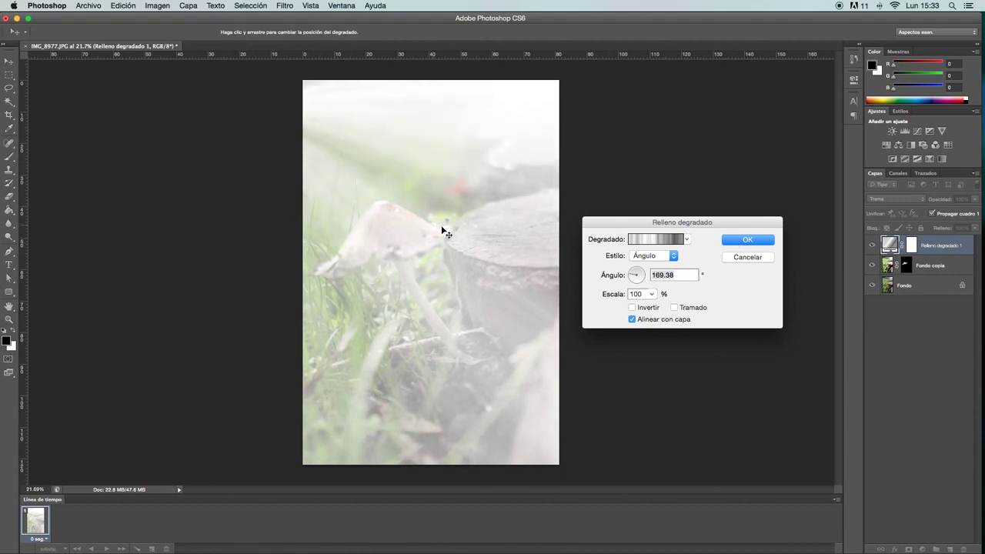
click(747, 240)
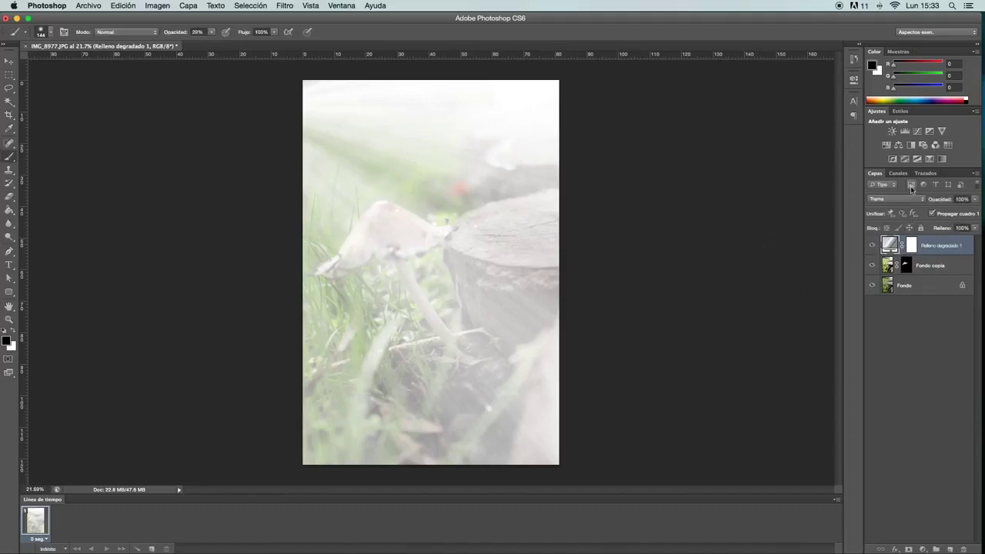
Step: Add Curves 1 clipped to Relleno degradado 1 and drag its curve point into a steep contrast curve
click(917, 131)
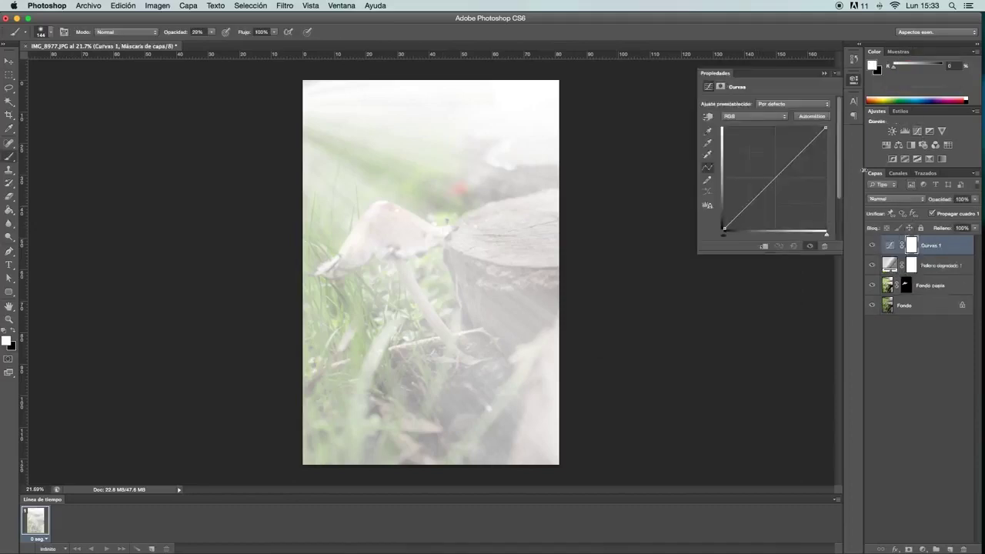
click(764, 247)
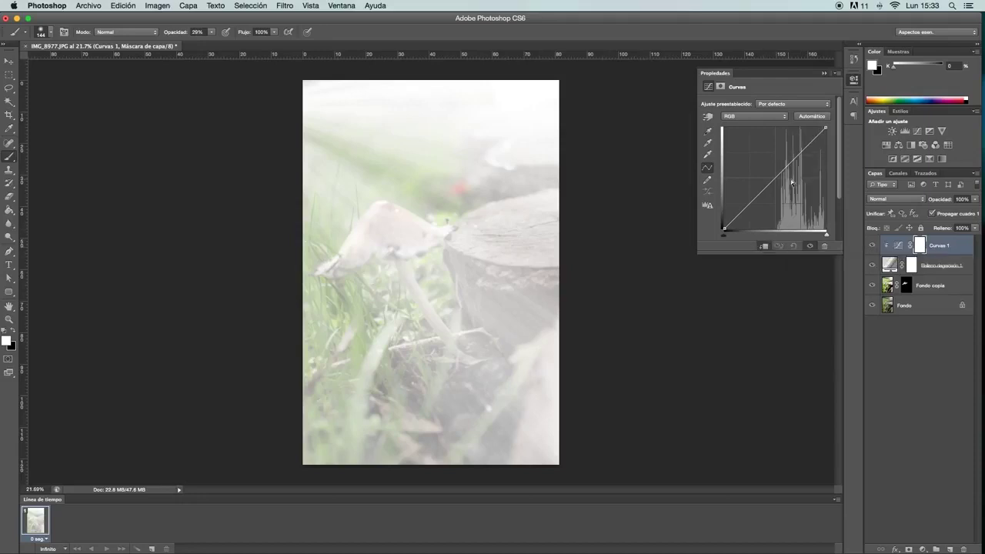
drag(792, 160, 794, 170)
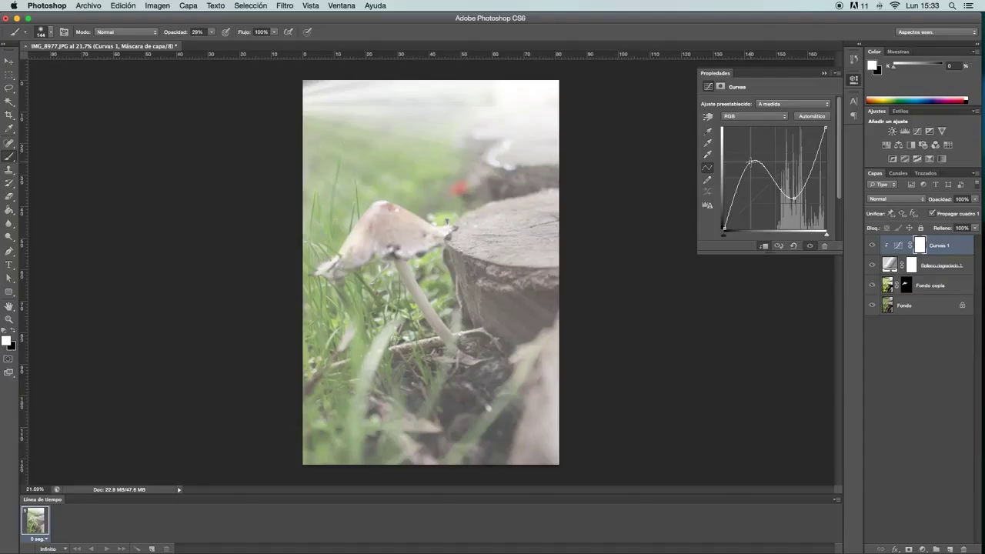
drag(793, 170, 794, 198)
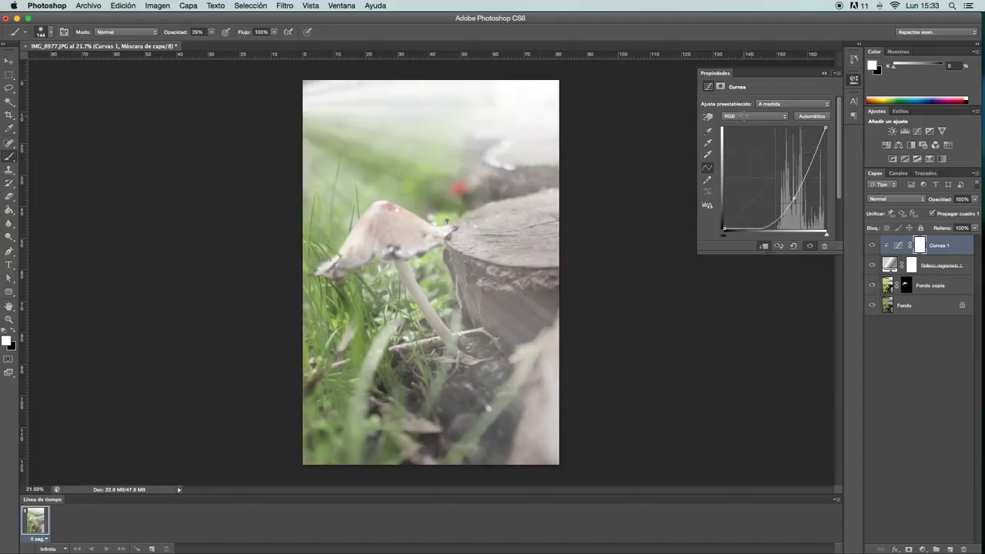
mouse_move(804, 178)
mouse_down()
mouse_move(801, 151)
mouse_move(809, 161)
mouse_up()
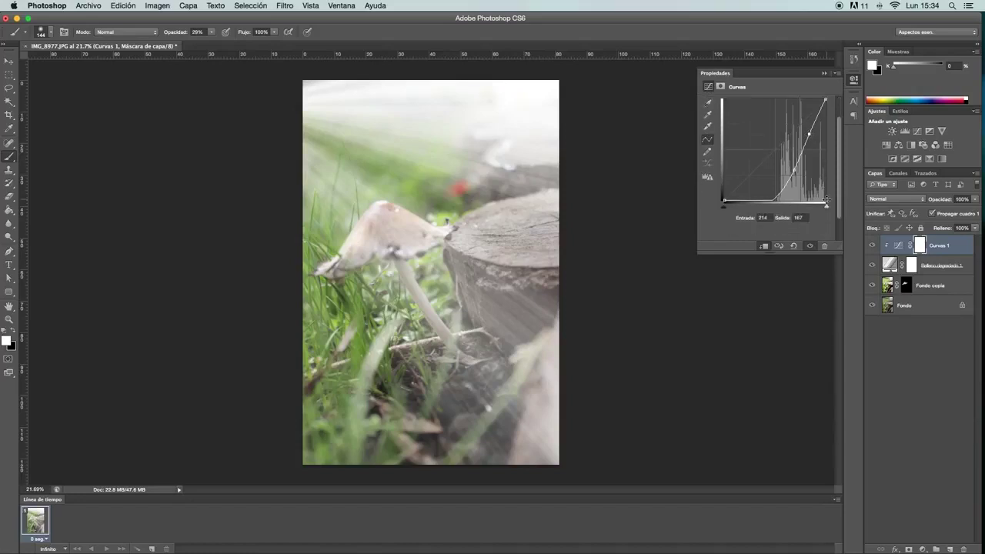
click(923, 271)
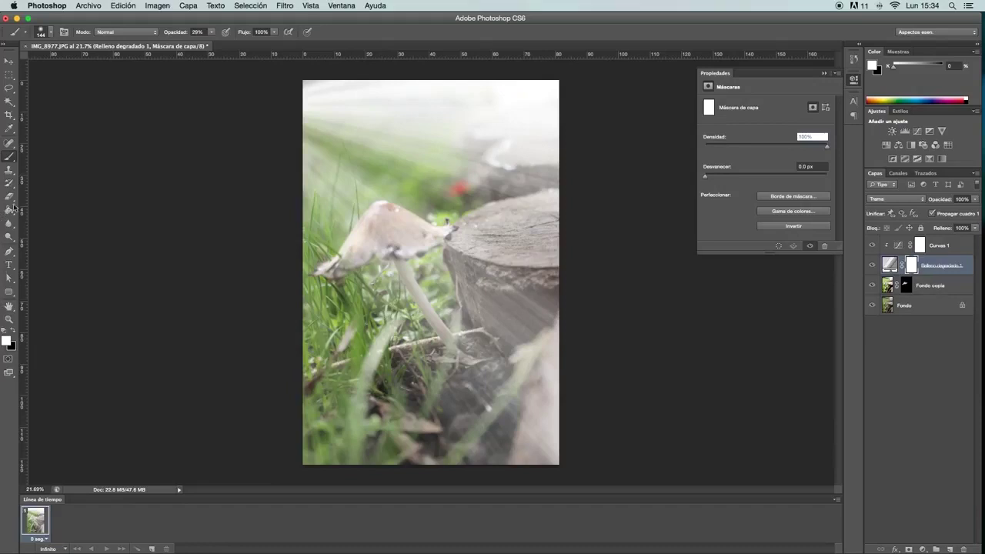
Step: Make black the painting colour and set the brush hardness to 0%
click(13, 333)
click(51, 34)
drag(25, 90, 21, 90)
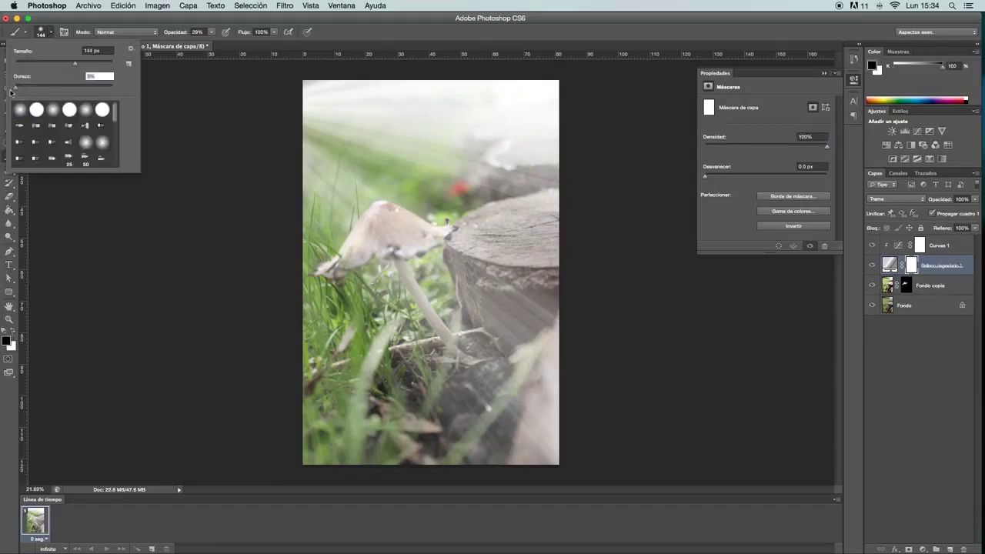
click(53, 35)
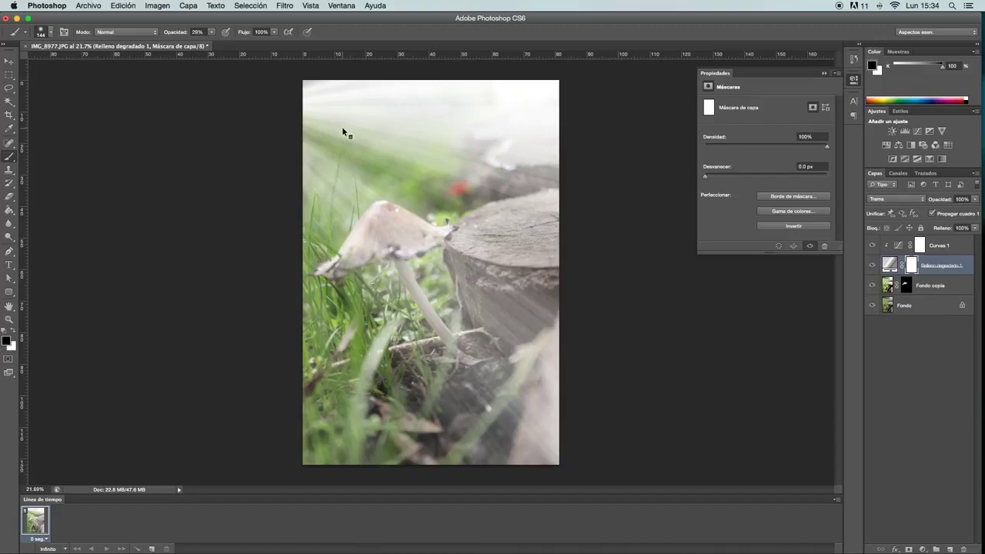
scroll(347, 124, down, 3)
scroll(345, 125, up, 3)
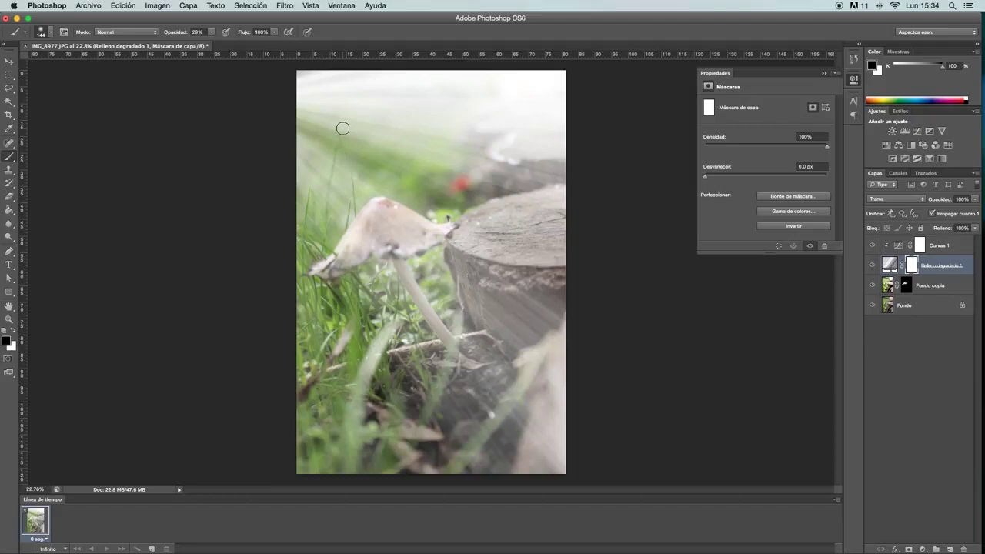
Step: Enlarge the brush, paint a trial stroke at the top-left, and revert it in History
click(50, 32)
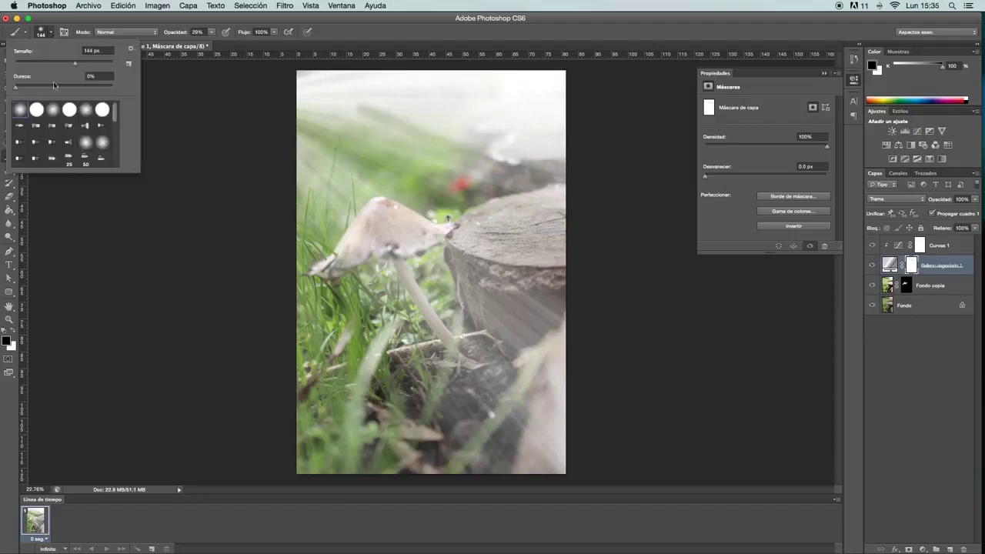
drag(87, 67, 90, 66)
key(Return)
mouse_move(422, 91)
mouse_down()
mouse_move(302, 100)
mouse_move(339, 116)
mouse_up()
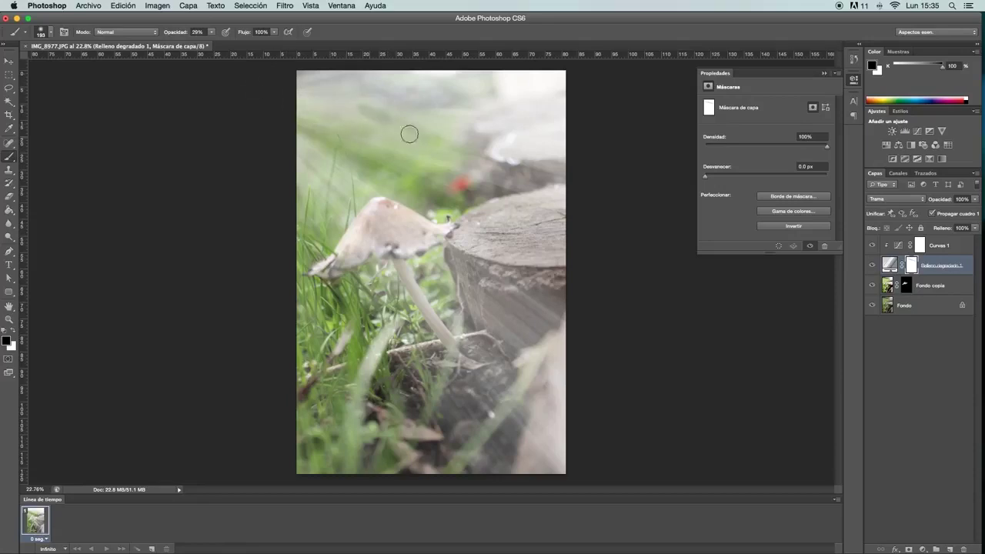
click(853, 66)
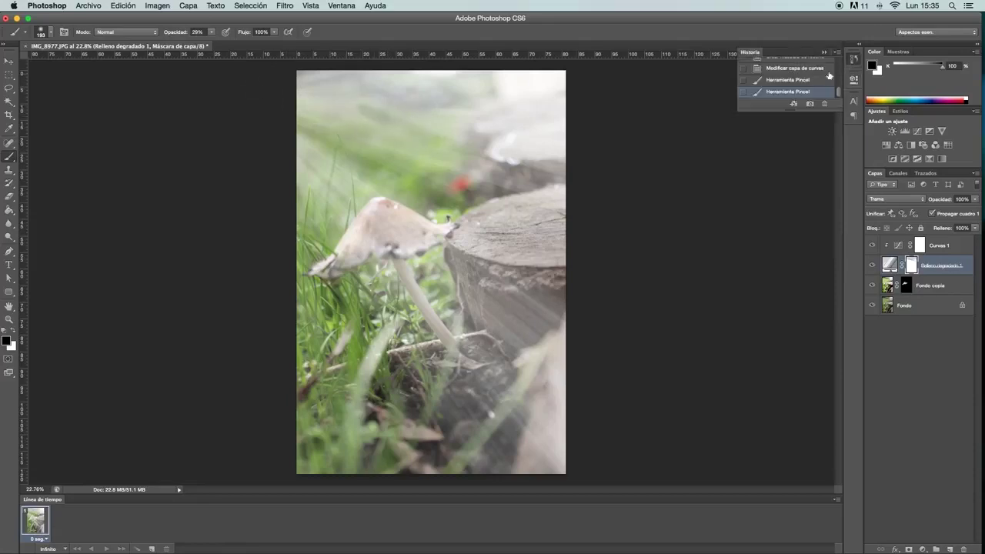
click(801, 70)
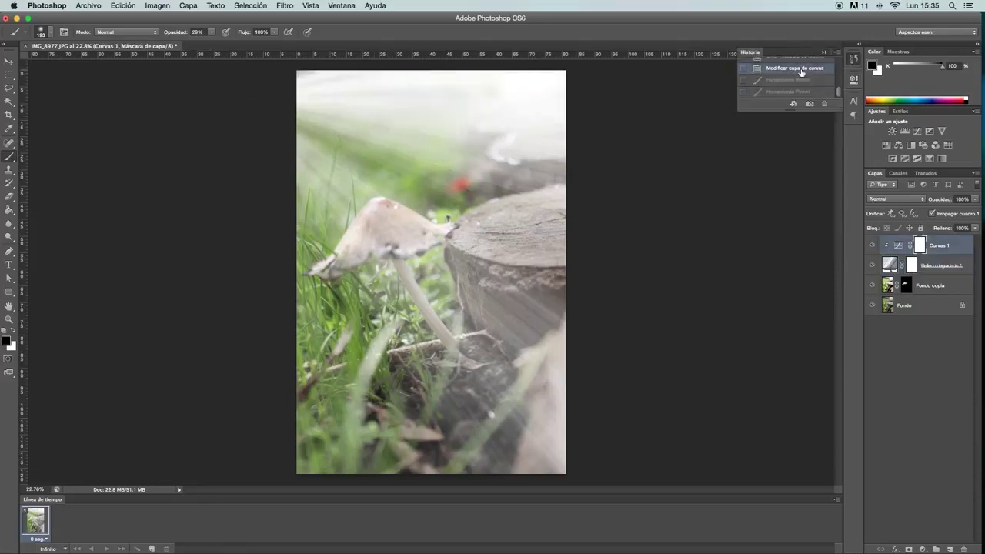
Step: Set the brush size to 374 px and undo a trial stroke near the stem
click(48, 33)
drag(90, 66, 97, 65)
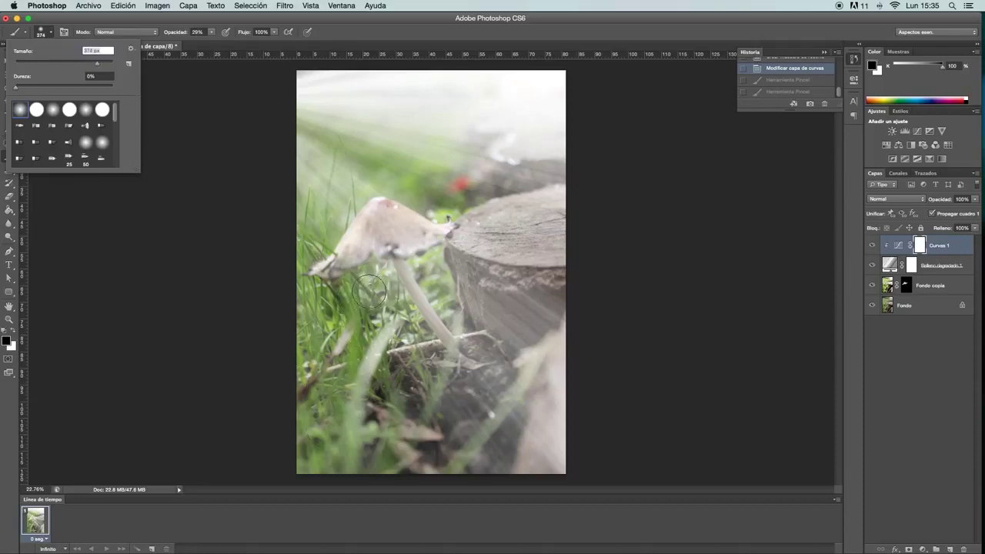
key(Return)
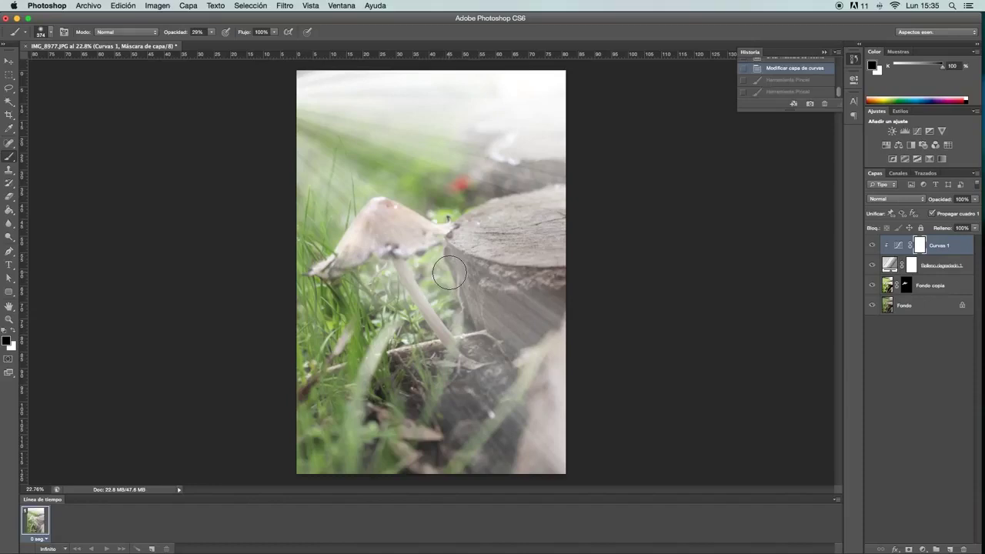
click(449, 273)
key(ctrl+z)
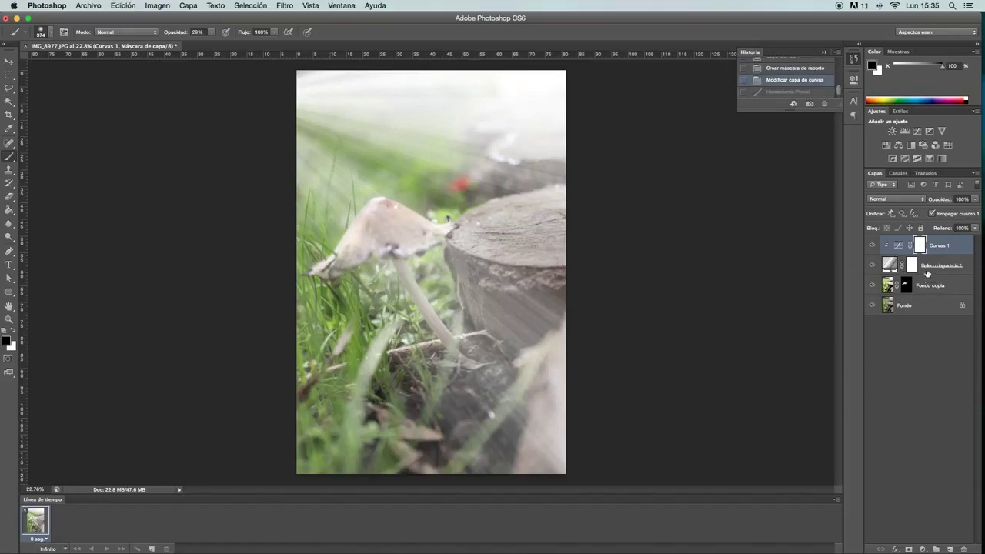
click(912, 266)
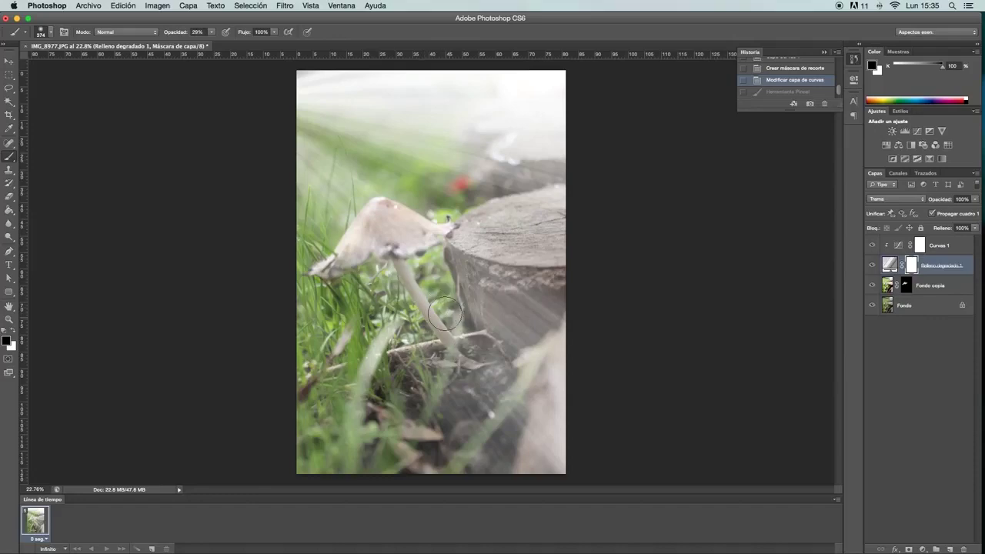
Step: Paint black on the gradient mask to hide haze over the stump and lower right
mouse_move(461, 265)
mouse_down()
mouse_move(567, 318)
mouse_move(479, 358)
mouse_up()
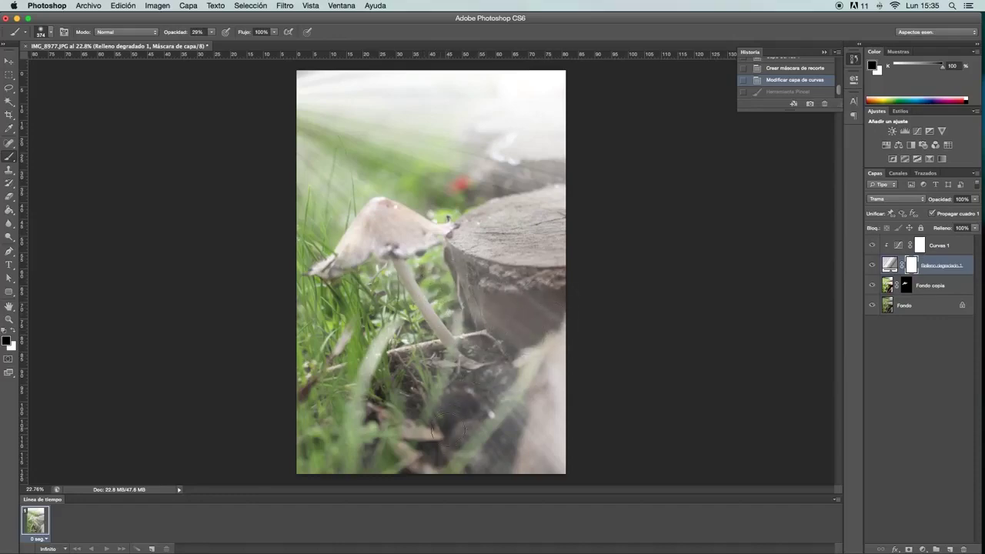
drag(587, 372, 577, 346)
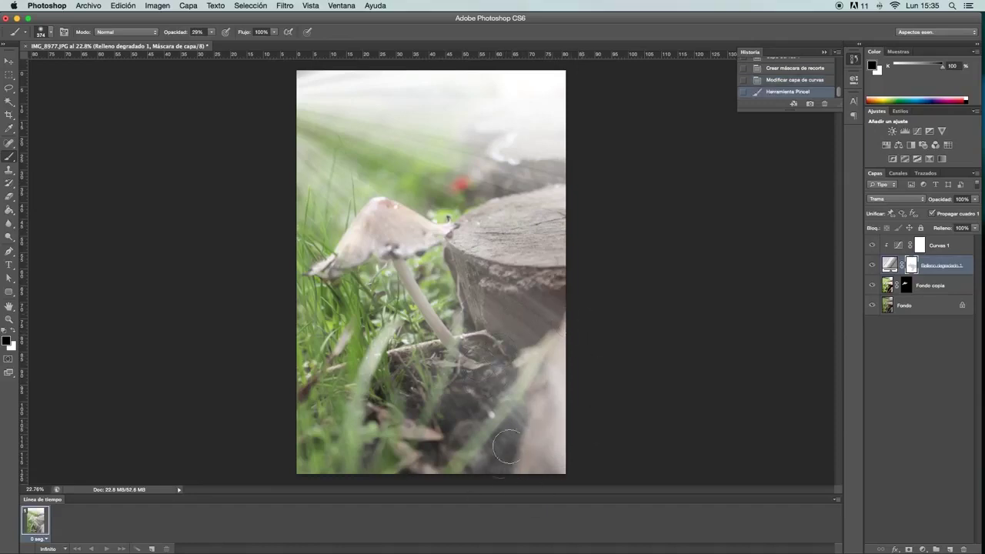
drag(553, 455, 539, 466)
drag(535, 427, 537, 461)
click(52, 37)
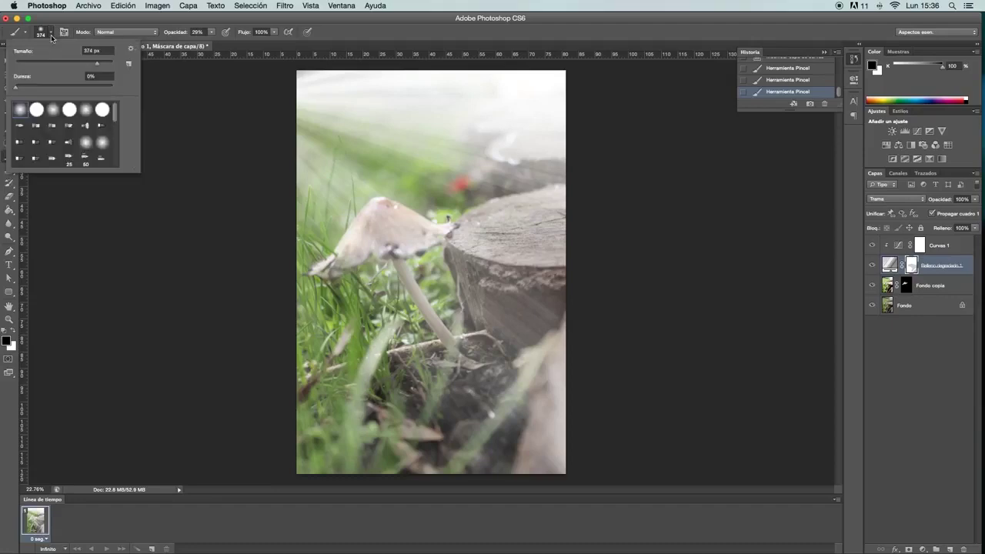
click(53, 37)
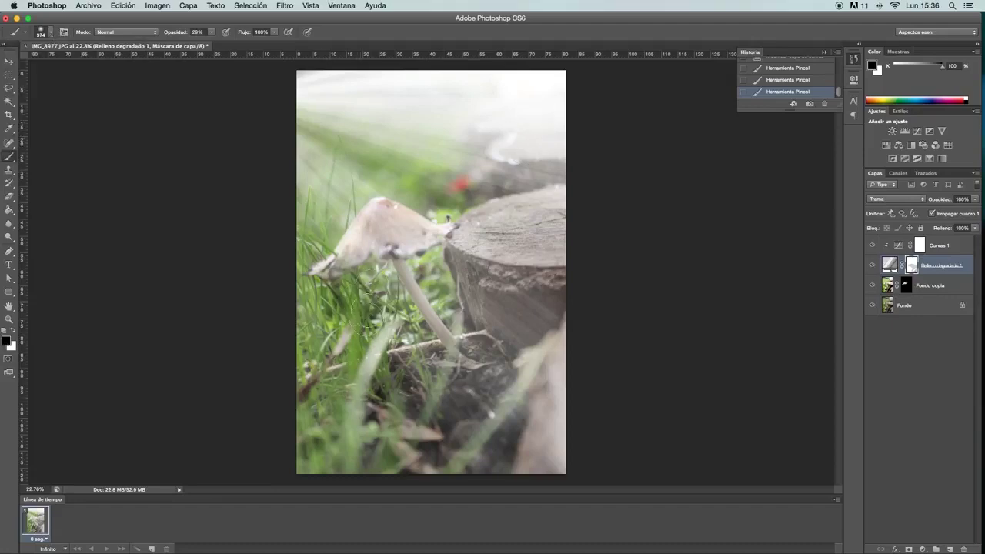
Step: Clear remaining haze around the stump base, ground, top-right background and top edge
mouse_move(454, 265)
mouse_down()
mouse_move(537, 297)
mouse_move(529, 286)
mouse_move(402, 379)
mouse_up()
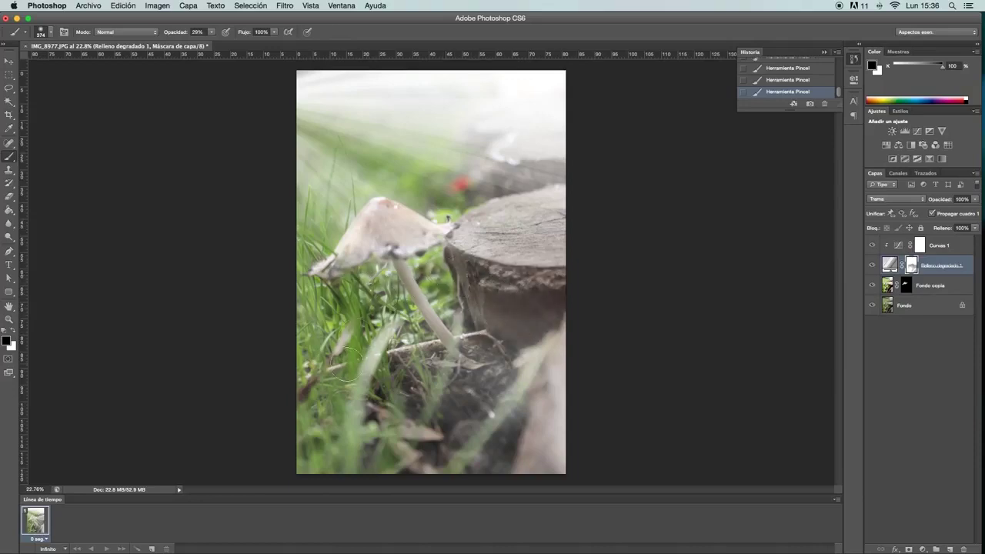
mouse_move(402, 379)
mouse_down()
mouse_move(451, 413)
mouse_move(482, 374)
mouse_move(396, 419)
mouse_move(450, 300)
mouse_move(463, 424)
mouse_move(546, 281)
mouse_move(510, 286)
mouse_up()
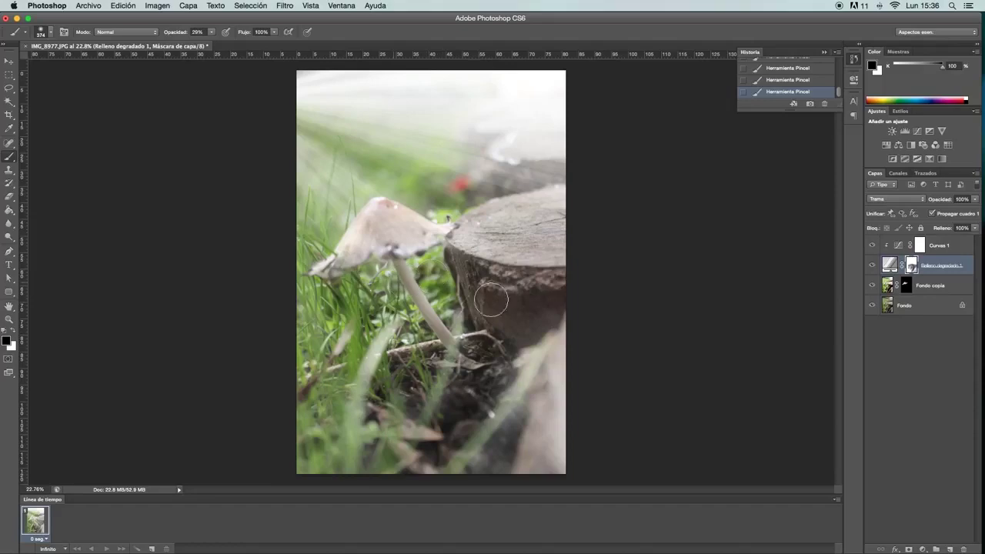
mouse_move(588, 295)
mouse_down()
mouse_move(529, 419)
mouse_move(476, 480)
mouse_move(561, 450)
mouse_move(558, 354)
mouse_move(420, 452)
mouse_up()
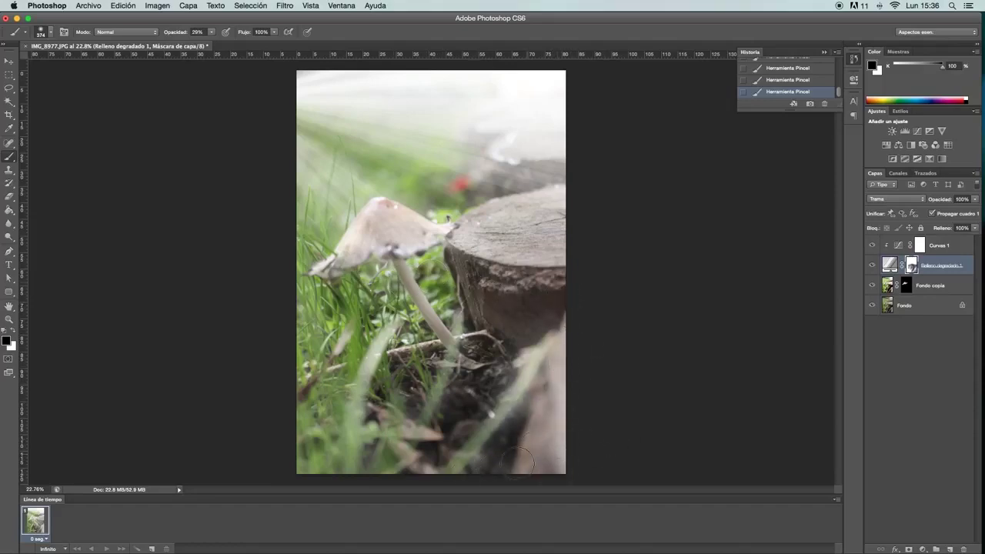
mouse_move(590, 167)
mouse_down()
mouse_move(538, 150)
mouse_move(515, 158)
mouse_move(529, 142)
mouse_move(467, 110)
mouse_move(376, 97)
mouse_move(382, 84)
mouse_move(466, 77)
mouse_move(528, 88)
mouse_move(334, 91)
mouse_move(493, 100)
mouse_move(447, 83)
mouse_up()
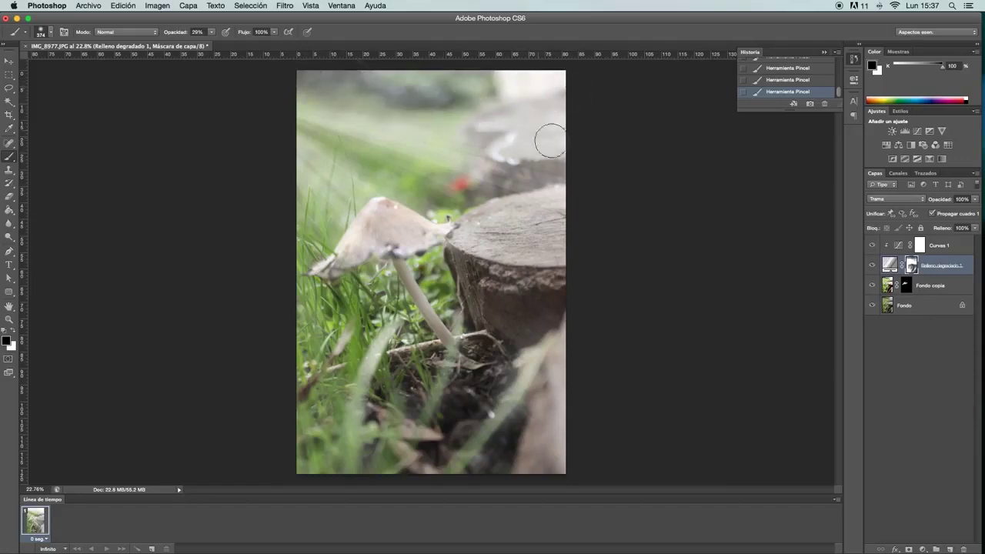
drag(548, 153, 439, 110)
mouse_move(554, 87)
mouse_down()
mouse_move(518, 105)
mouse_move(456, 94)
mouse_up()
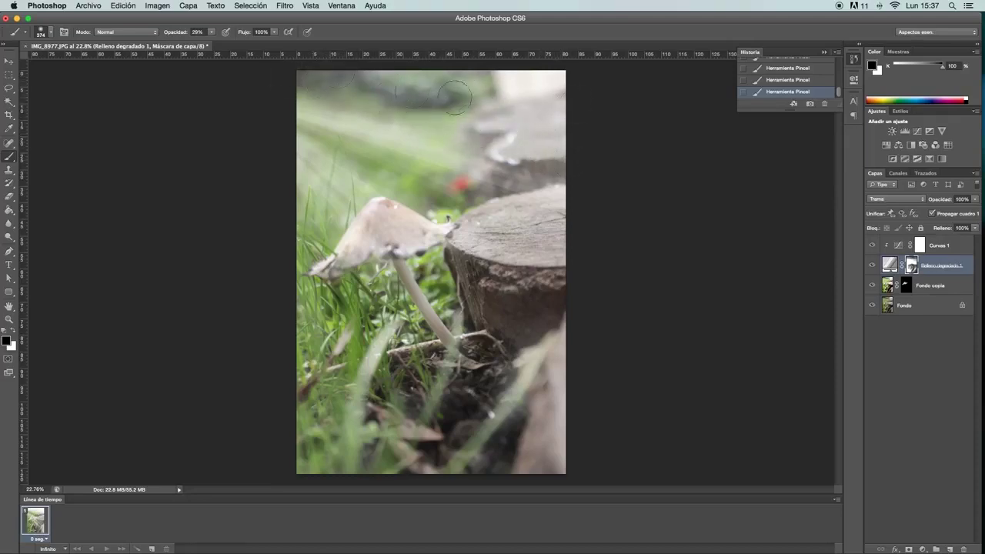
mouse_move(560, 83)
mouse_down()
mouse_move(323, 73)
mouse_move(567, 99)
mouse_move(326, 80)
mouse_move(467, 95)
mouse_move(328, 72)
mouse_move(585, 87)
mouse_move(390, 77)
mouse_move(520, 120)
mouse_move(567, 84)
mouse_move(543, 110)
mouse_move(549, 132)
mouse_move(478, 117)
mouse_up()
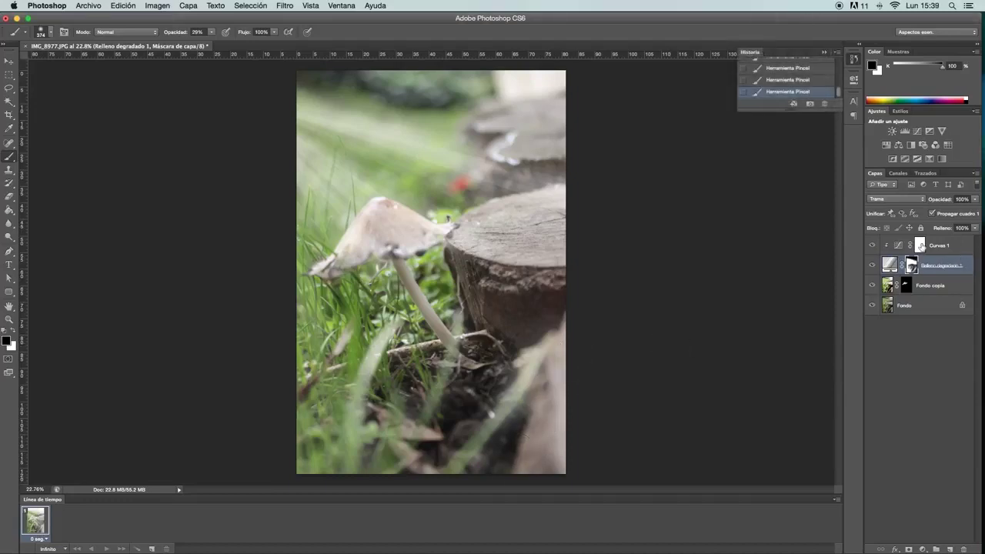
click(942, 132)
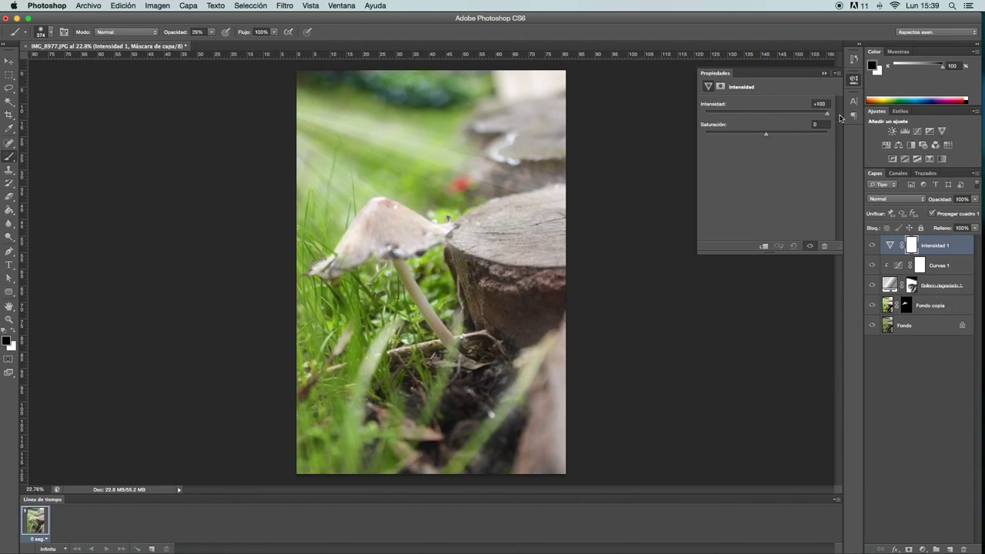
Step: Set Vibrance +100 and Saturation +33, then duplicate Fondo as Fondo copia 2
mouse_move(781, 117)
mouse_down()
mouse_move(720, 119)
mouse_move(819, 119)
mouse_up()
mouse_move(793, 138)
mouse_down()
mouse_move(822, 138)
mouse_move(752, 139)
mouse_move(792, 140)
mouse_up()
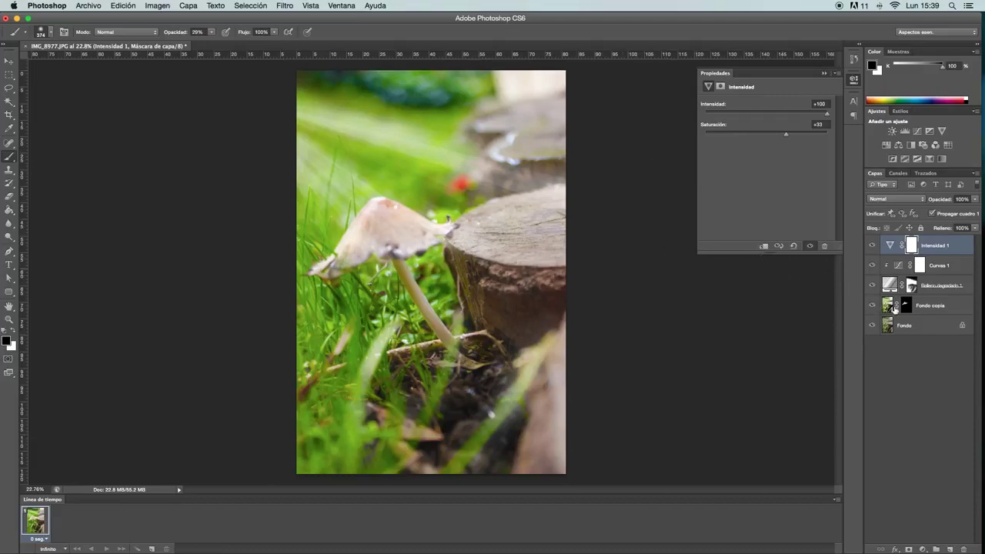
click(901, 327)
drag(891, 327, 952, 549)
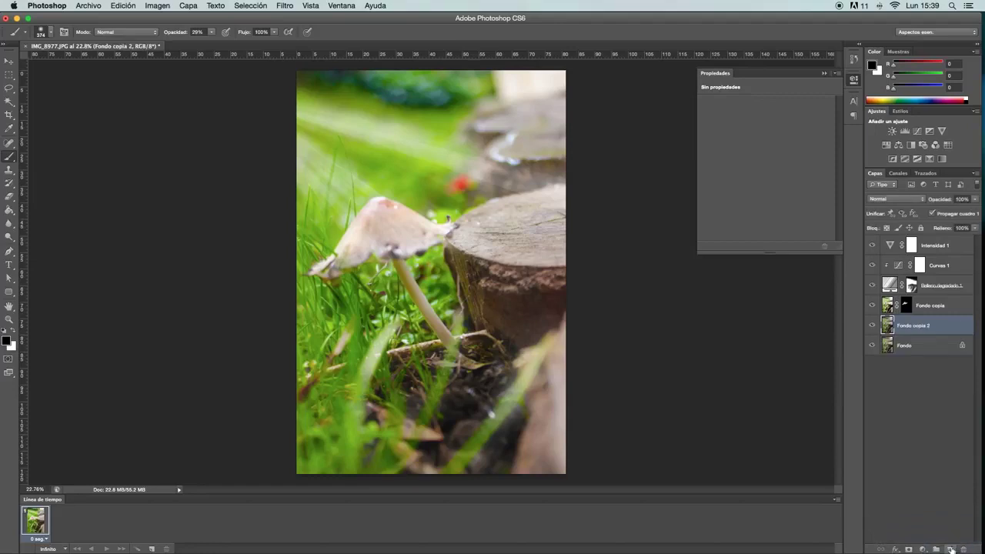
Step: Set Fondo copia 2 to Multiply, add a mask, and paint out the top-right stumps, top edge and cap
click(897, 199)
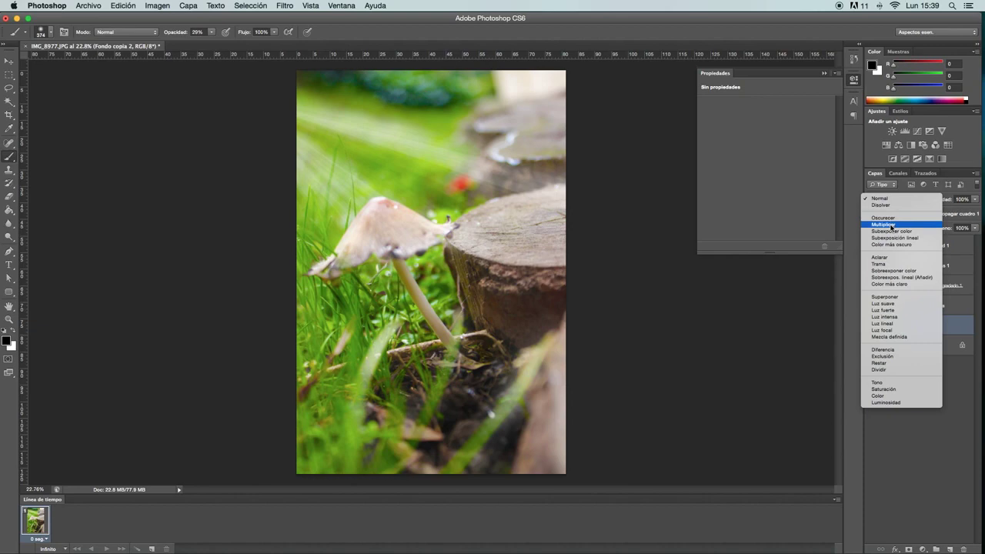
click(891, 225)
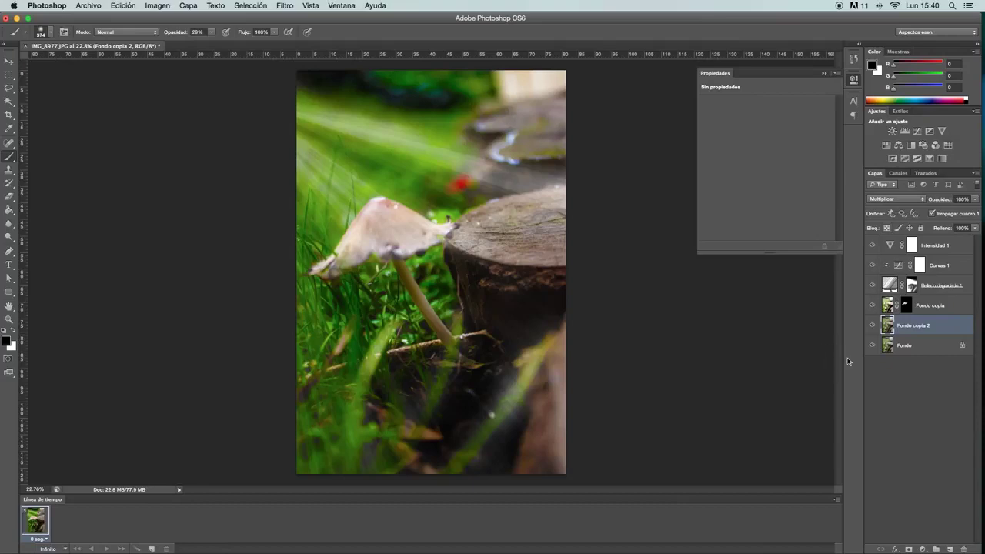
click(909, 549)
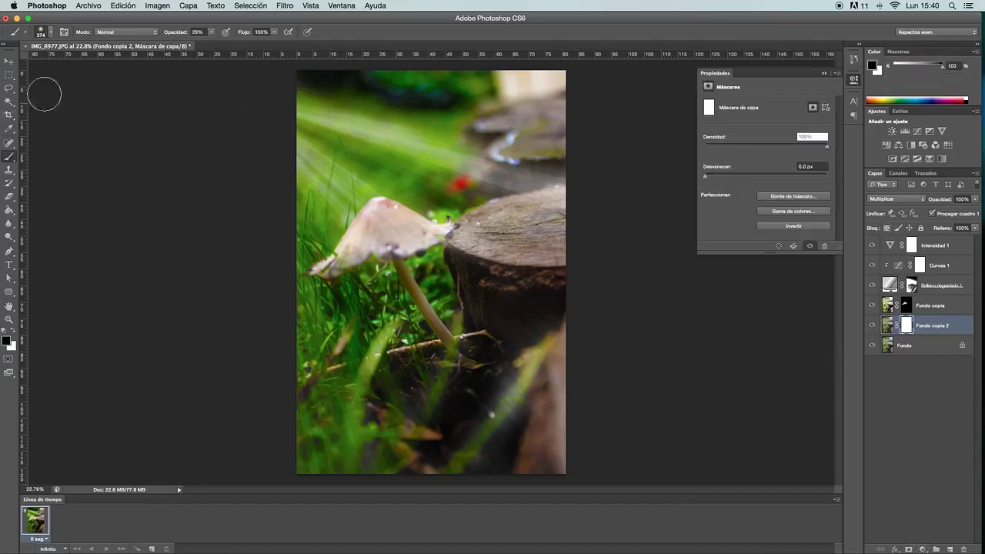
click(213, 33)
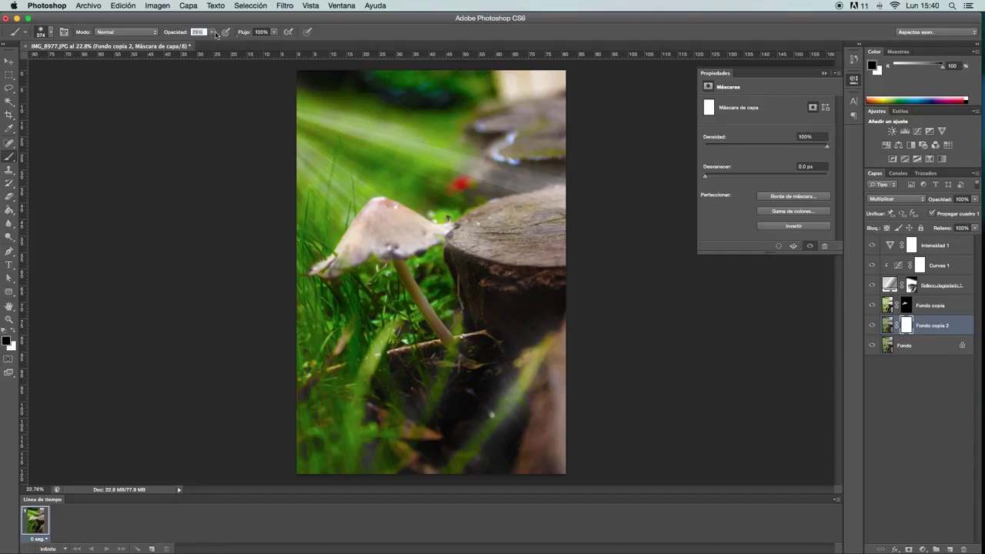
drag(559, 136, 554, 92)
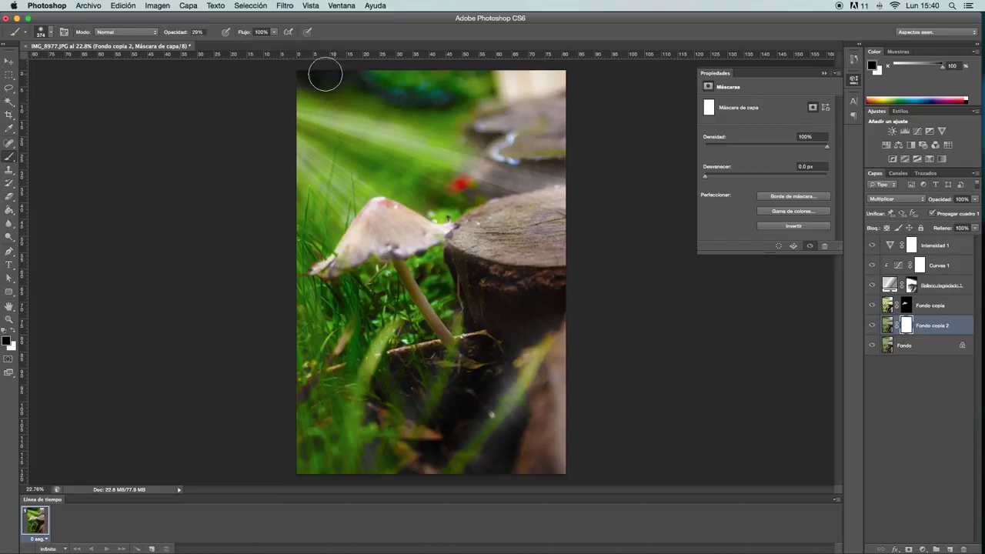
drag(341, 78, 531, 80)
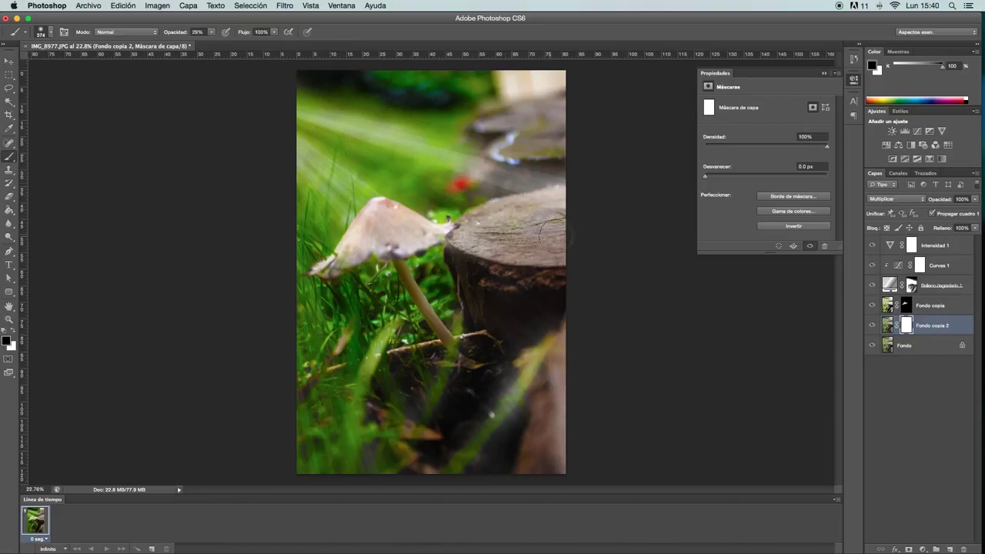
mouse_move(384, 217)
mouse_down()
mouse_move(350, 248)
mouse_move(397, 217)
mouse_move(425, 220)
mouse_move(350, 225)
mouse_up()
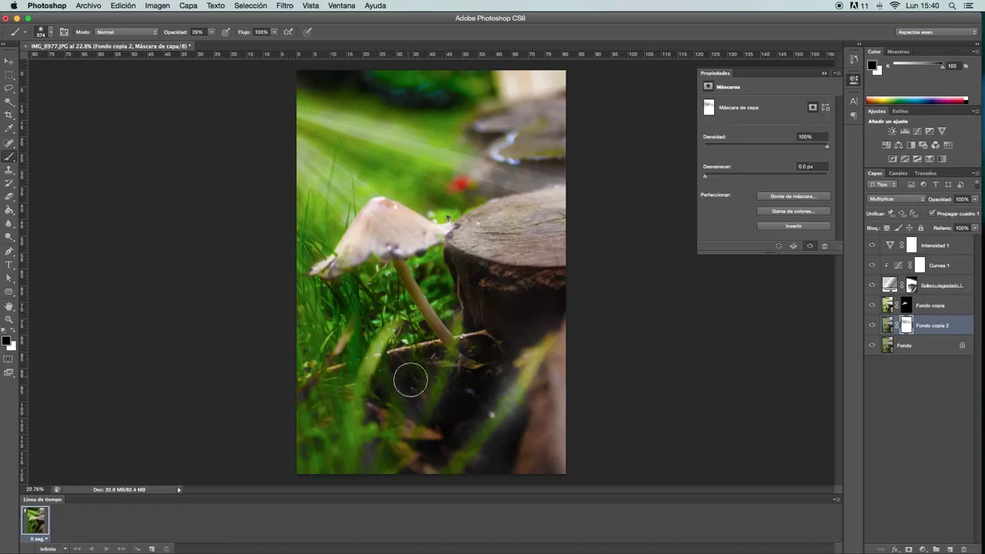
Step: Shrink the brush to 186 px and paint white to restore the darkening on the grass
click(51, 34)
text(89)
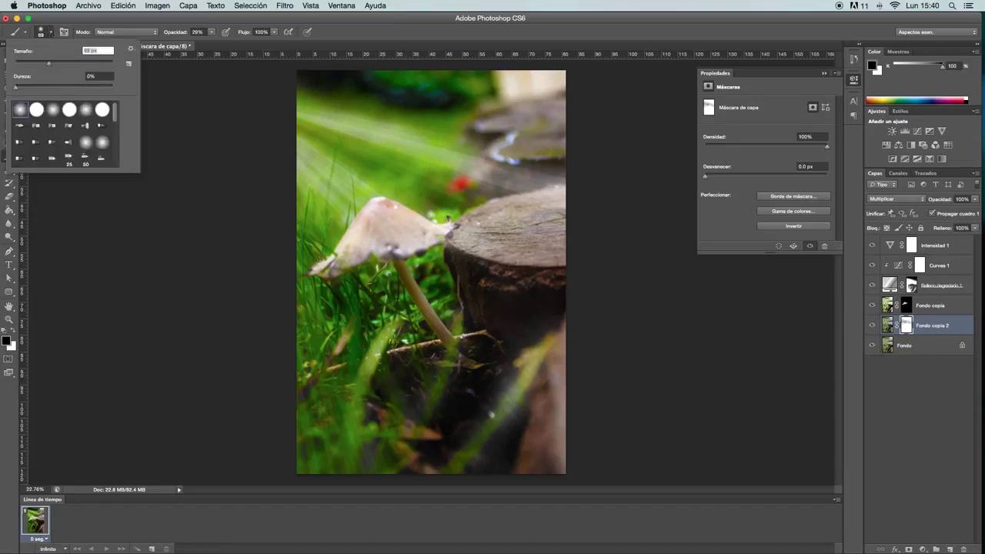
key(Return)
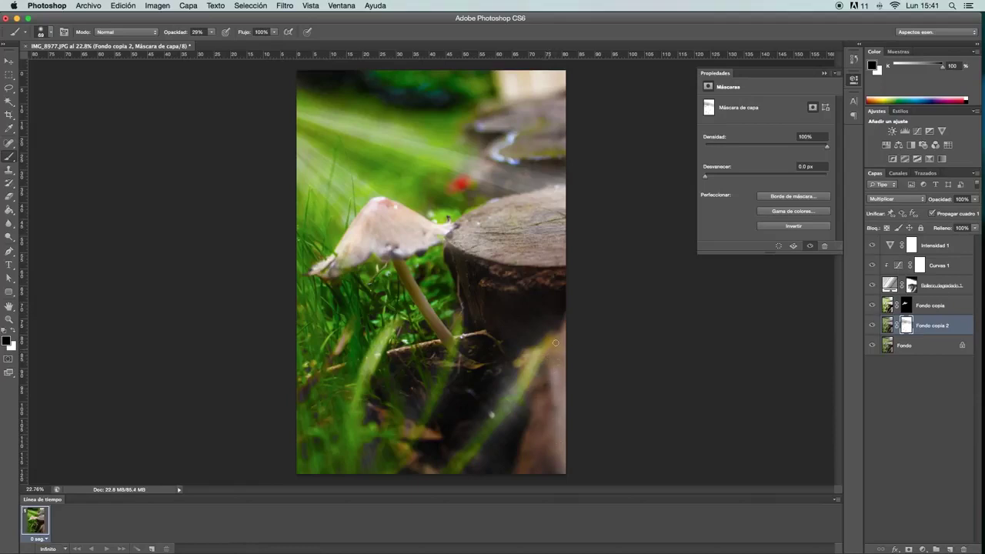
click(50, 32)
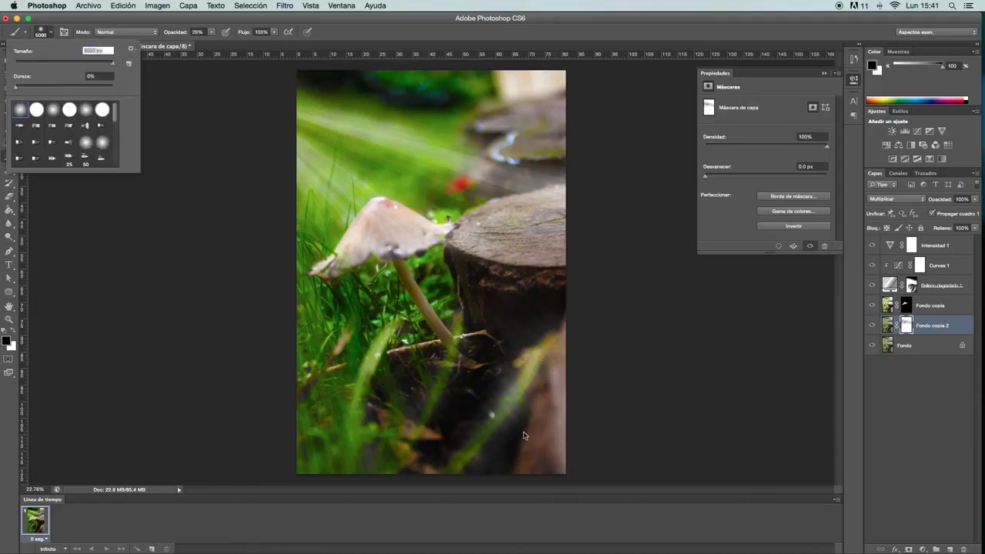
drag(106, 63, 85, 63)
click(534, 453)
key(x)
click(546, 415)
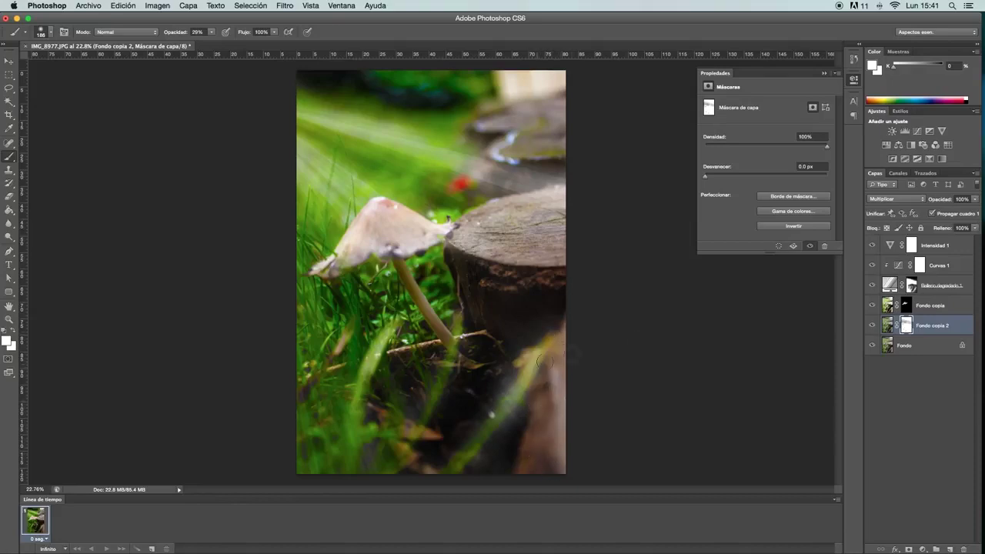
click(898, 266)
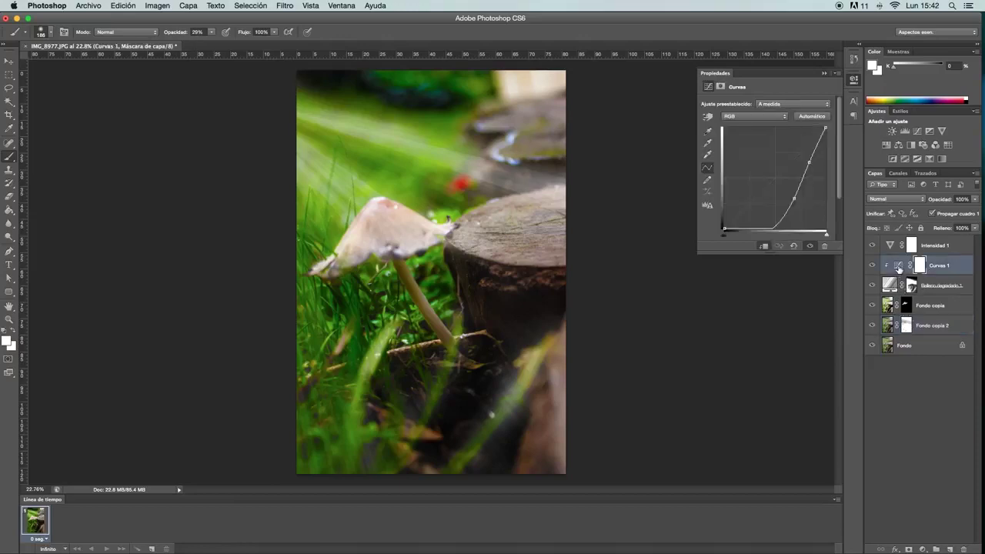
Step: Nudge the red and blue curves, then raise the green channel midpoint to brighten the grass
click(754, 117)
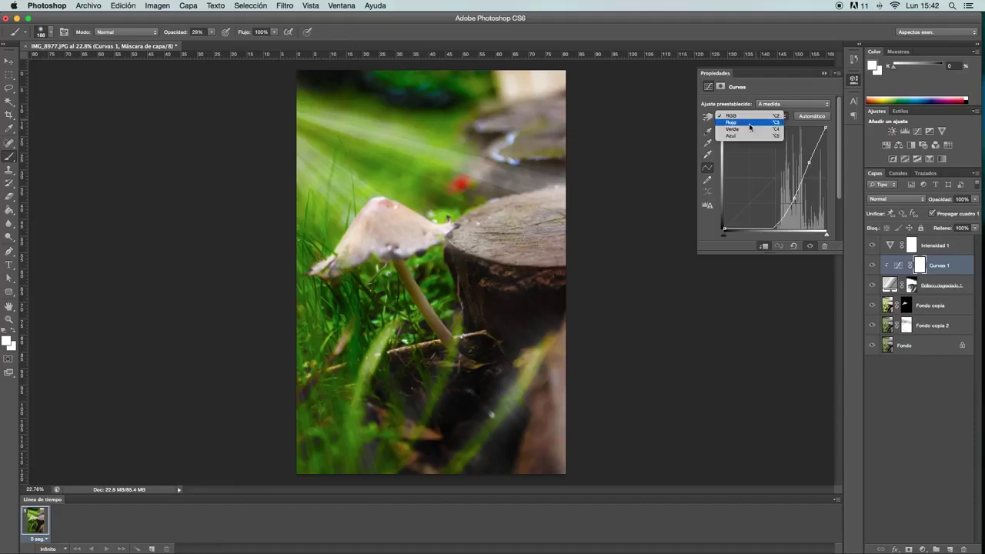
click(750, 123)
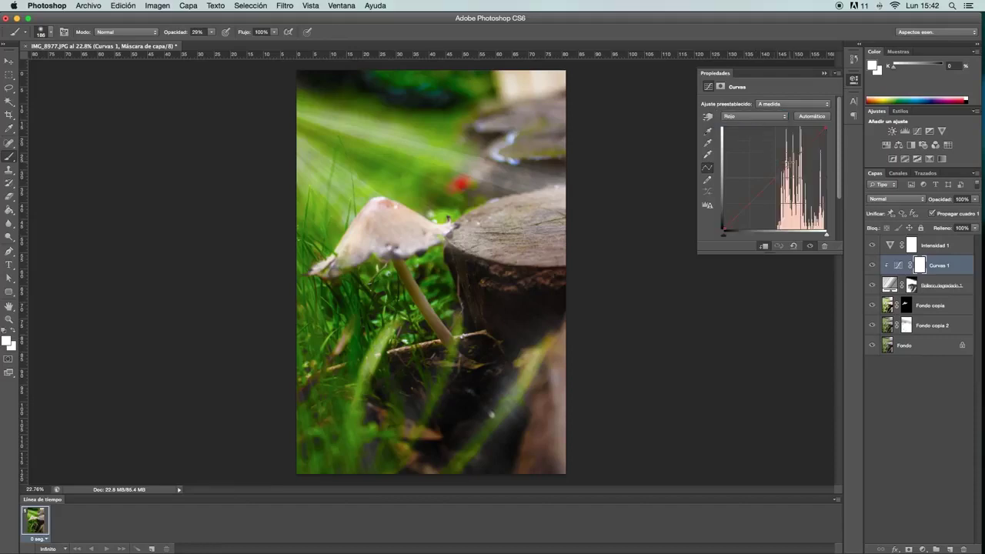
drag(791, 163, 791, 160)
click(754, 117)
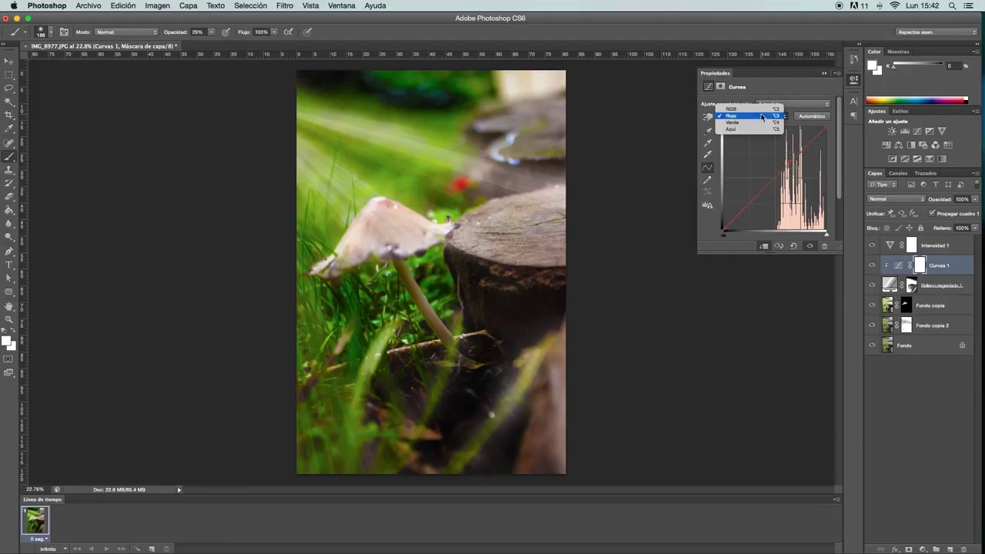
click(739, 134)
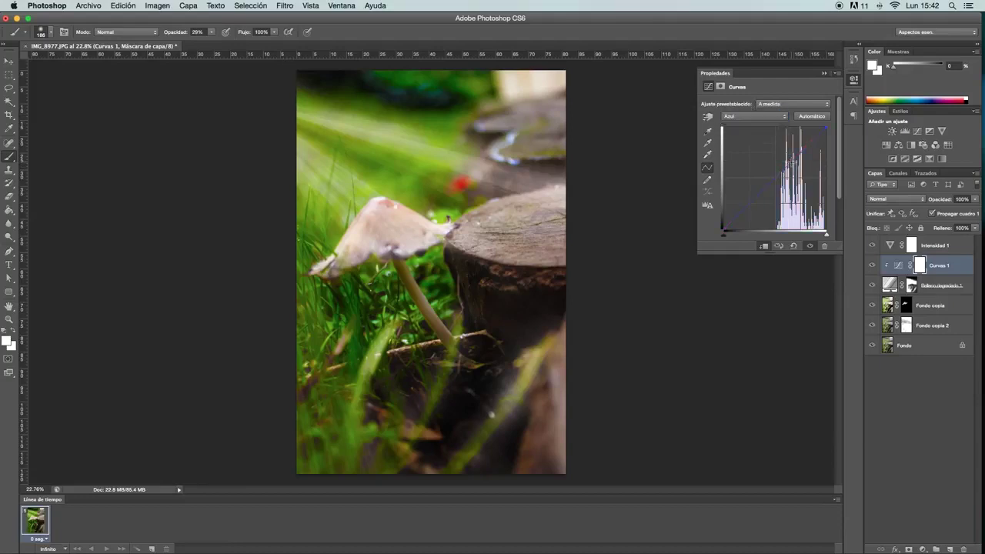
drag(791, 162, 791, 166)
click(754, 116)
click(760, 111)
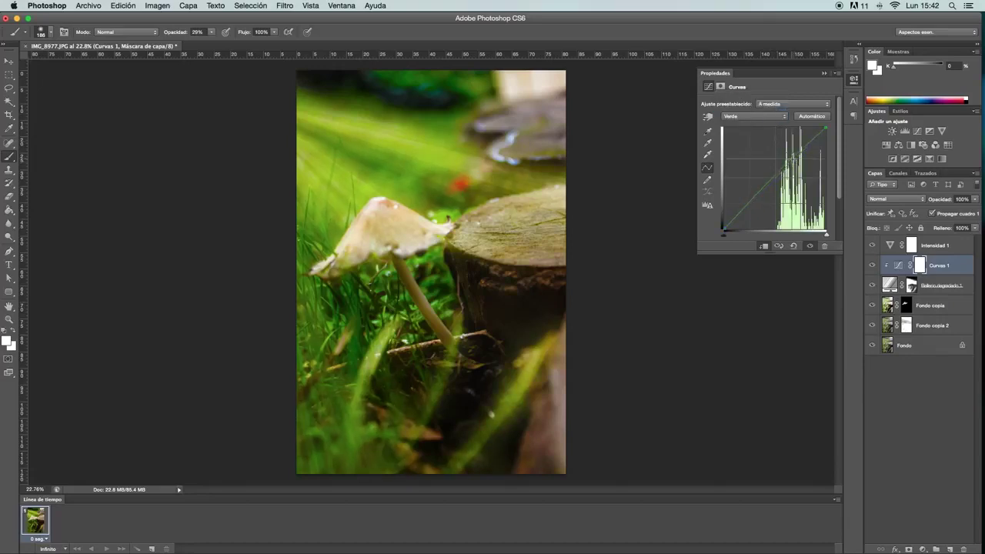
drag(792, 160, 792, 163)
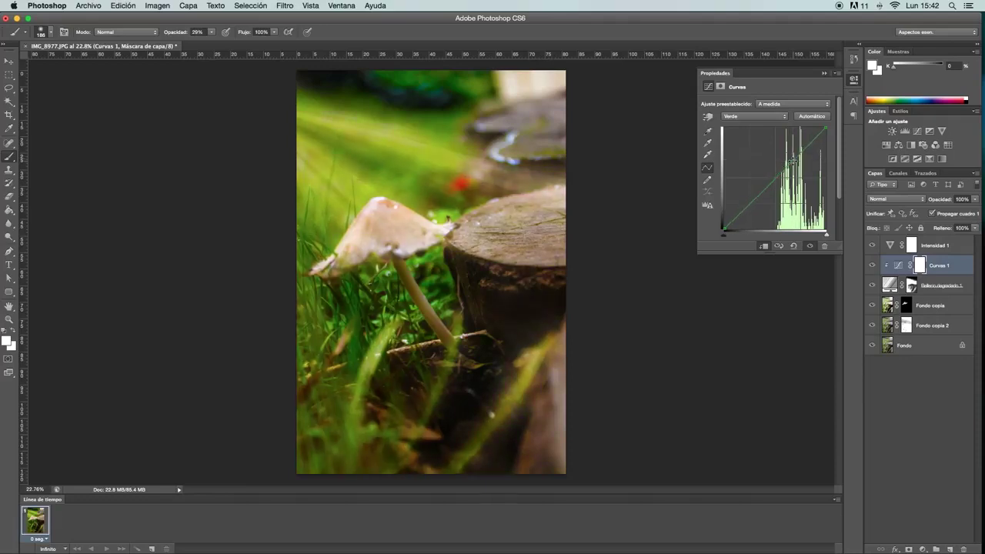
click(907, 325)
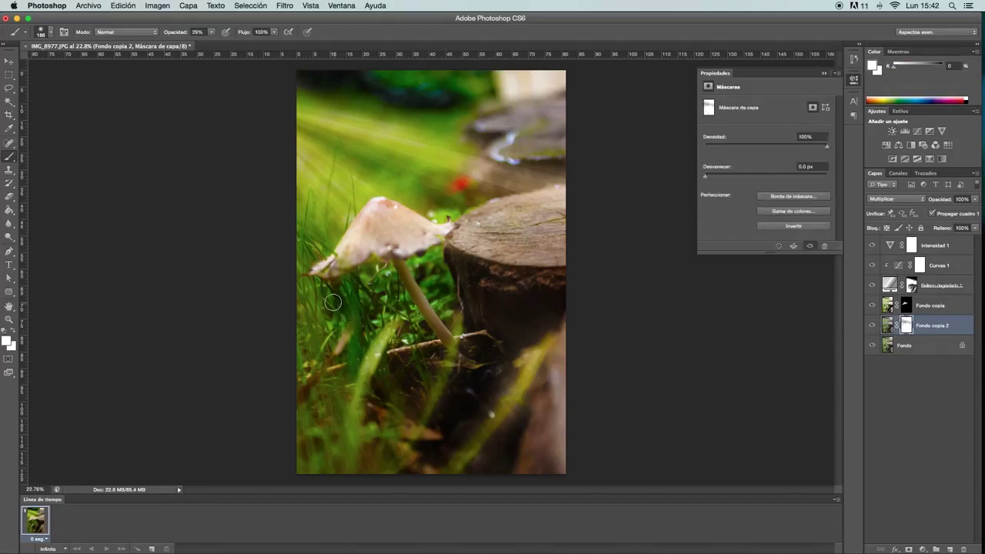
Step: Set the foreground colour to black and discard the later brush strokes in History
click(7, 341)
click(655, 456)
click(901, 320)
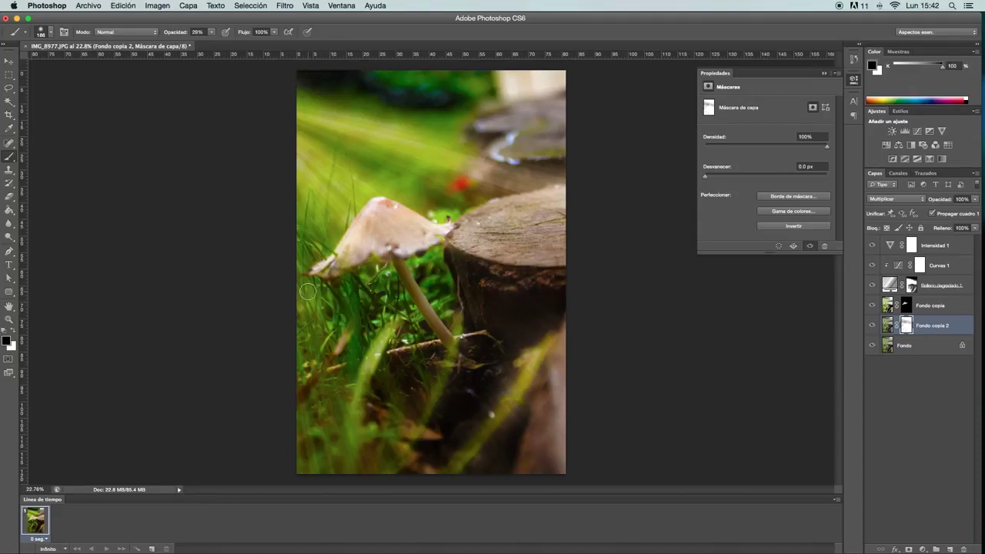
click(854, 62)
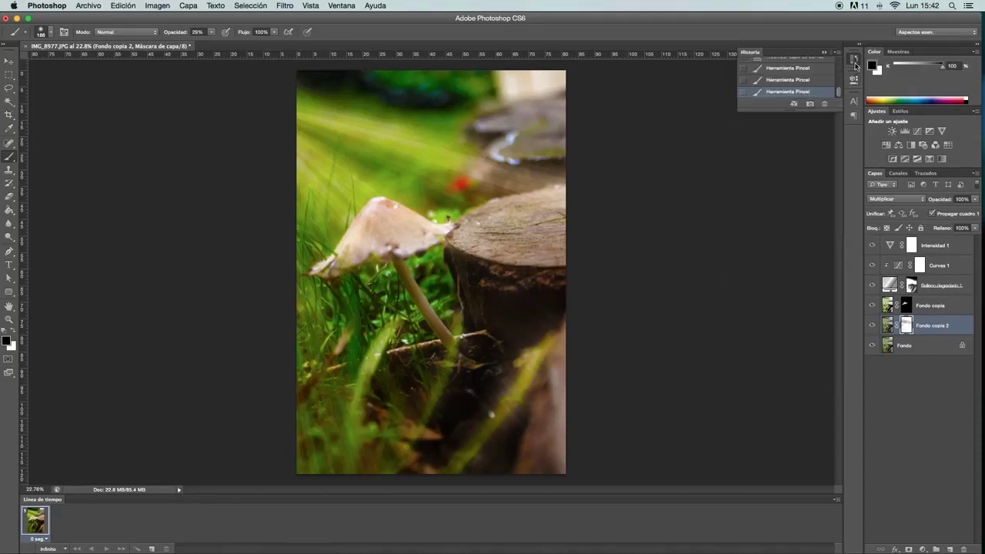
click(781, 75)
click(785, 61)
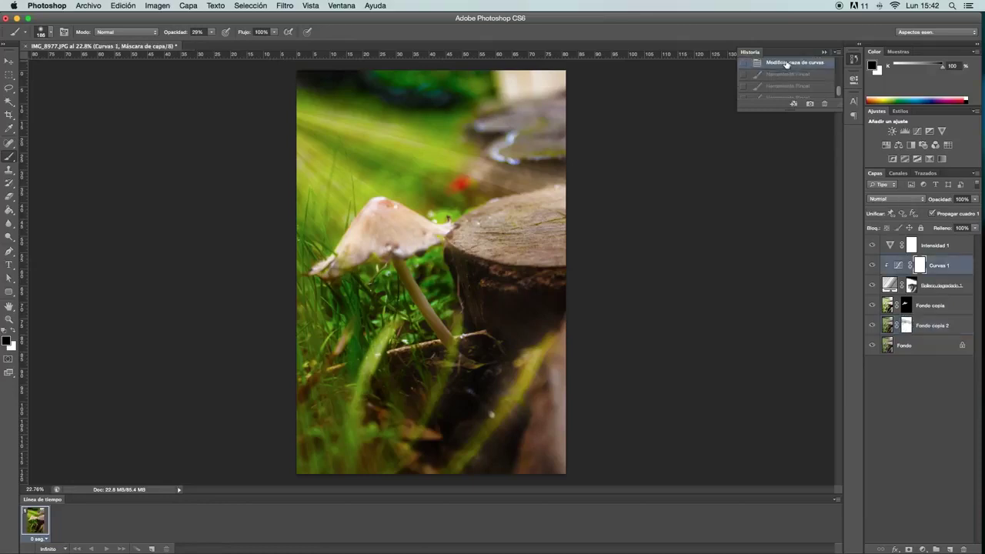
Step: Paint black strokes over the grass on Relleno degradado 1's mask with a 100 px brush
click(928, 287)
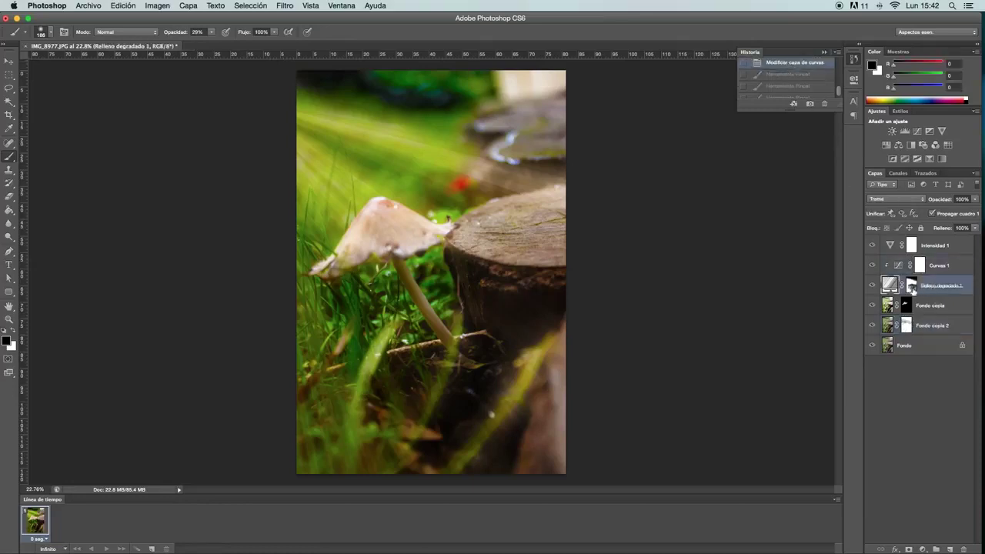
click(912, 287)
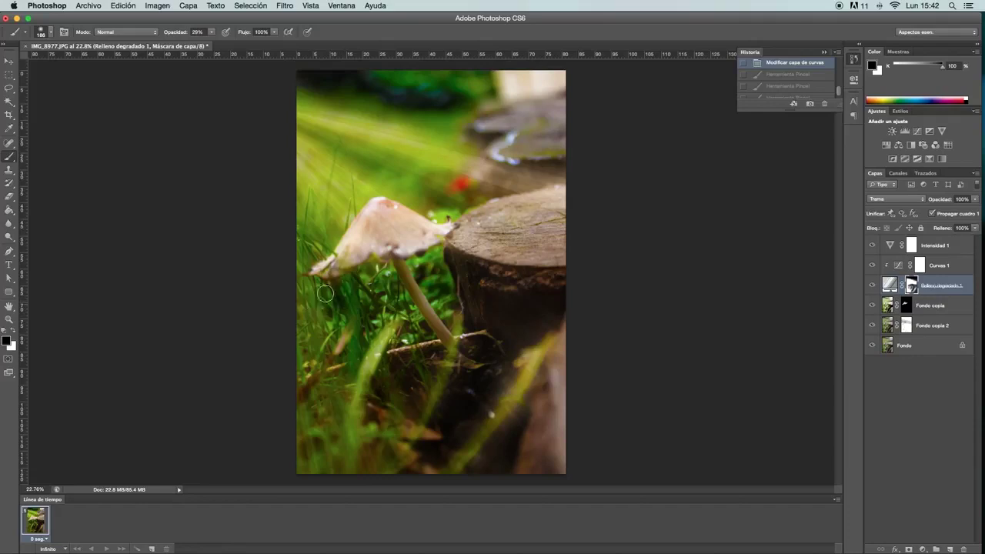
drag(319, 291, 312, 335)
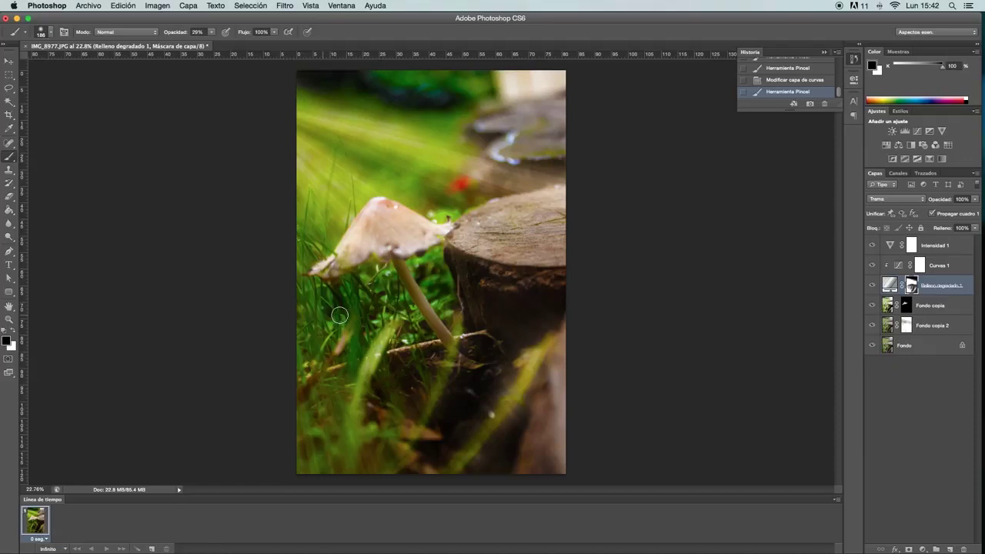
mouse_move(301, 287)
mouse_down()
mouse_move(288, 284)
mouse_move(305, 345)
mouse_up()
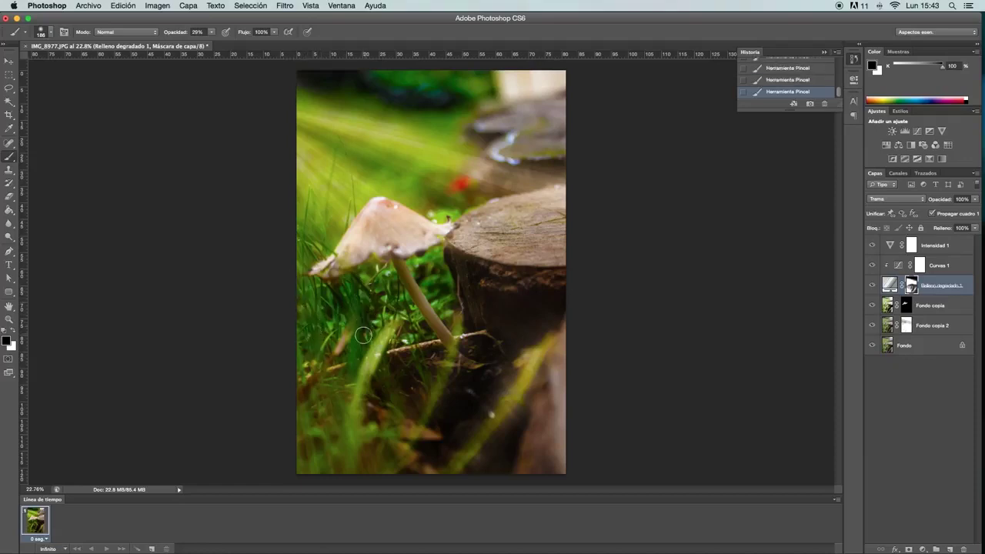
click(51, 33)
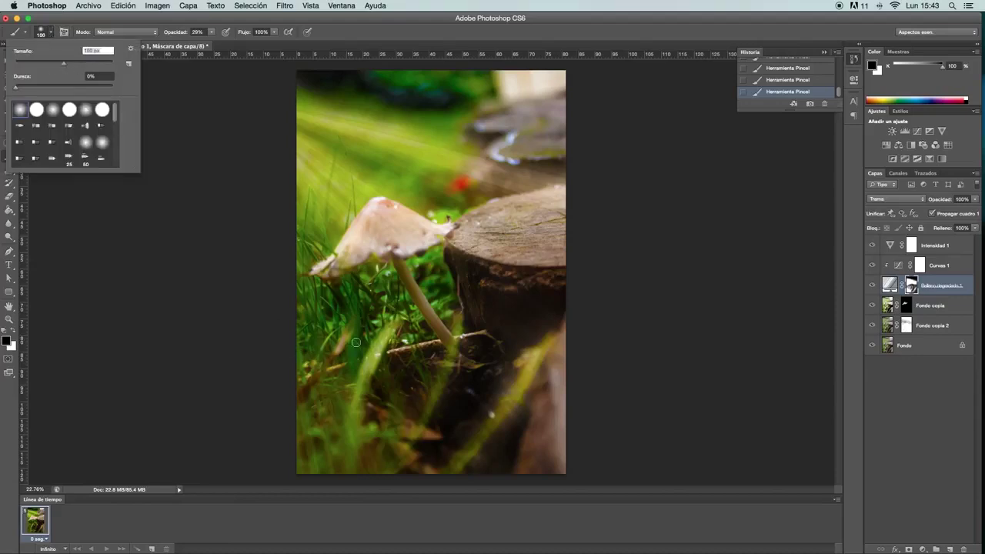
key(Return)
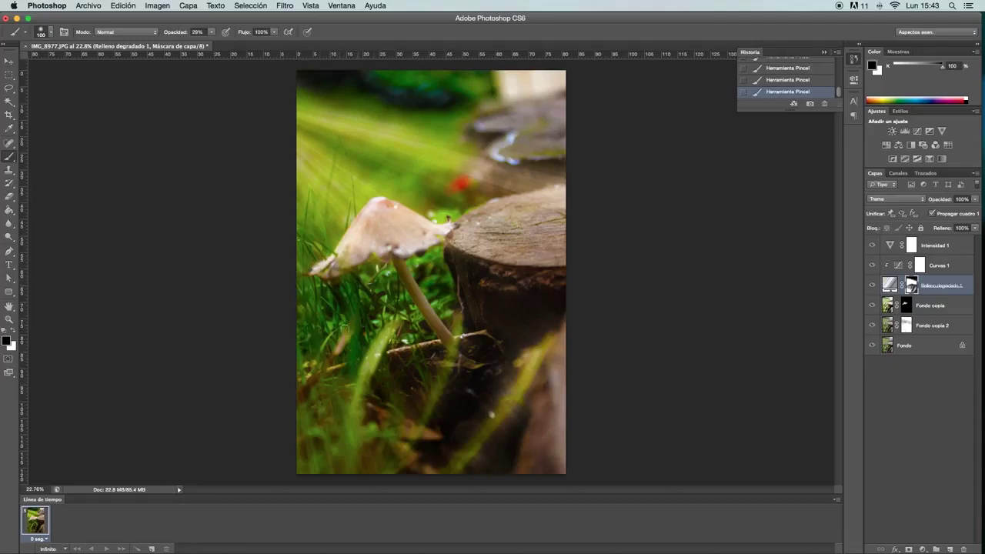
Step: Erase part of those mask strokes, then dab black again beside the mushroom
click(9, 196)
click(302, 313)
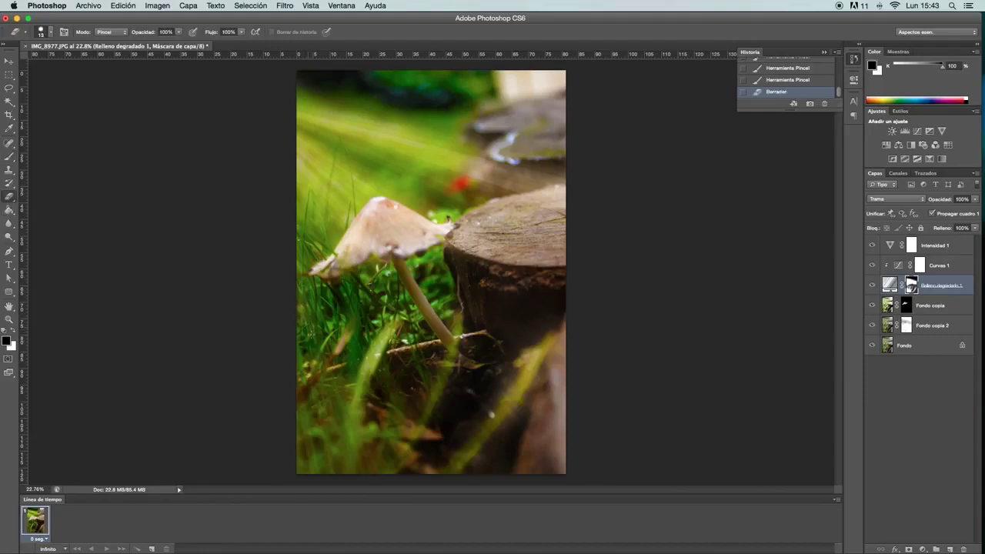
click(307, 319)
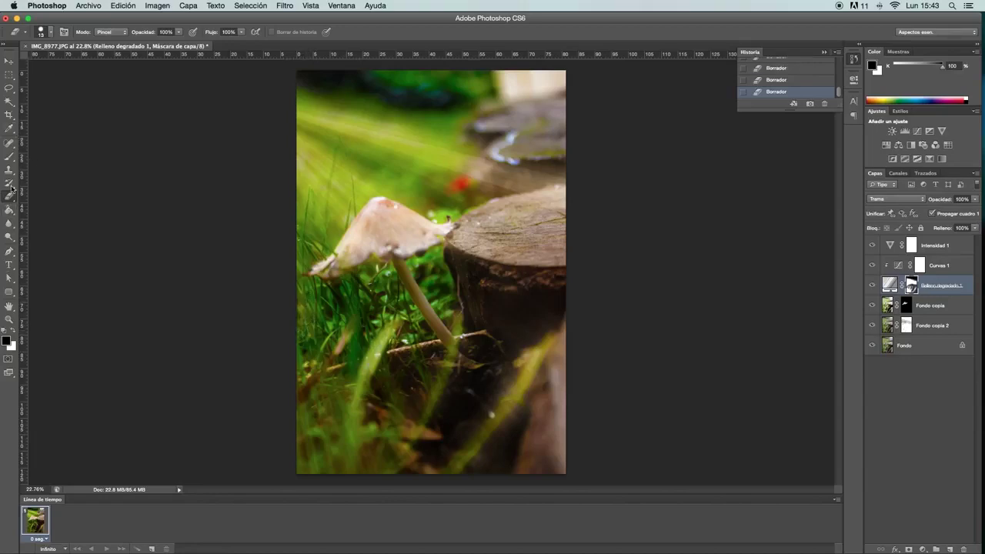
click(9, 156)
click(320, 314)
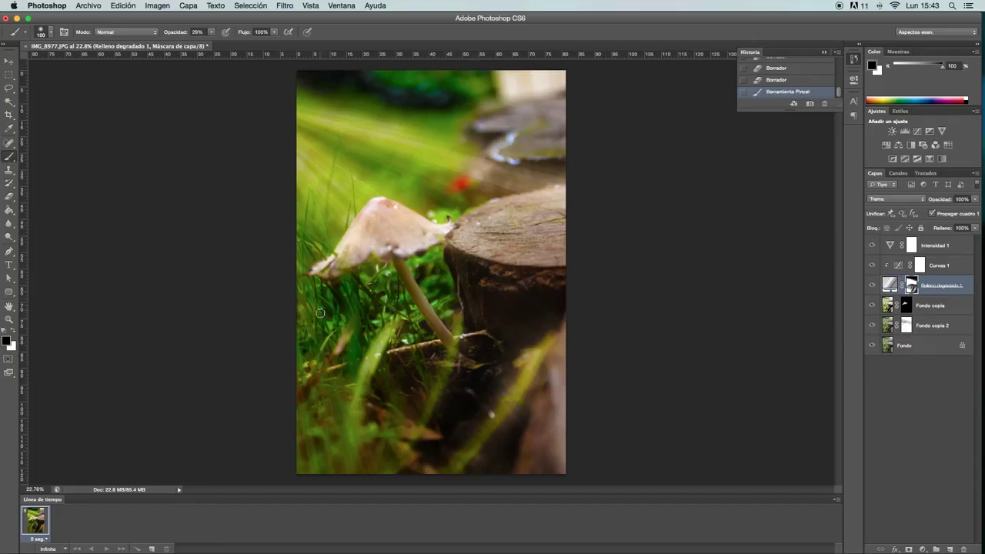
click(325, 320)
click(922, 328)
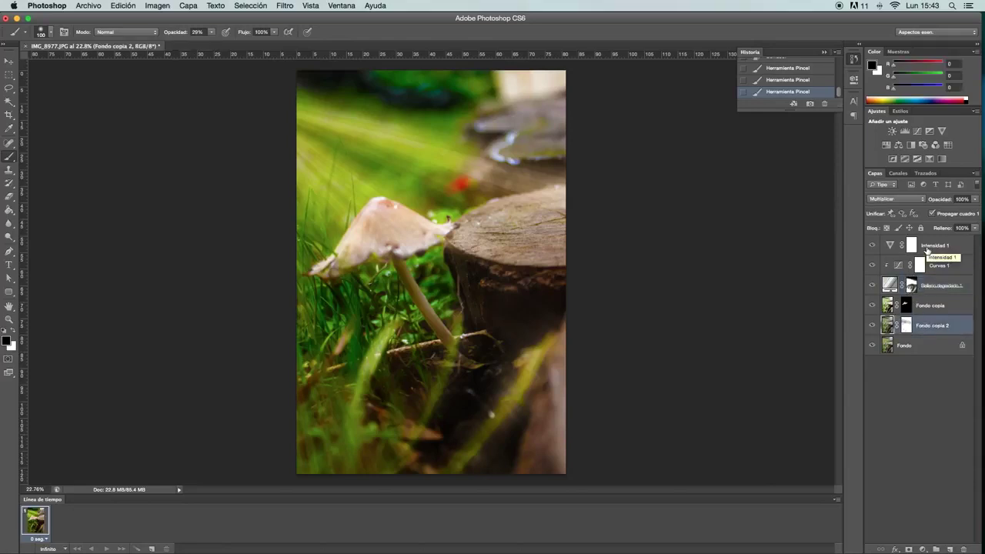
Step: Group Intensidad 1 through Fondo copia 2 into Grupo 1, compare it, and add empty Capa 1
shift+click(927, 249)
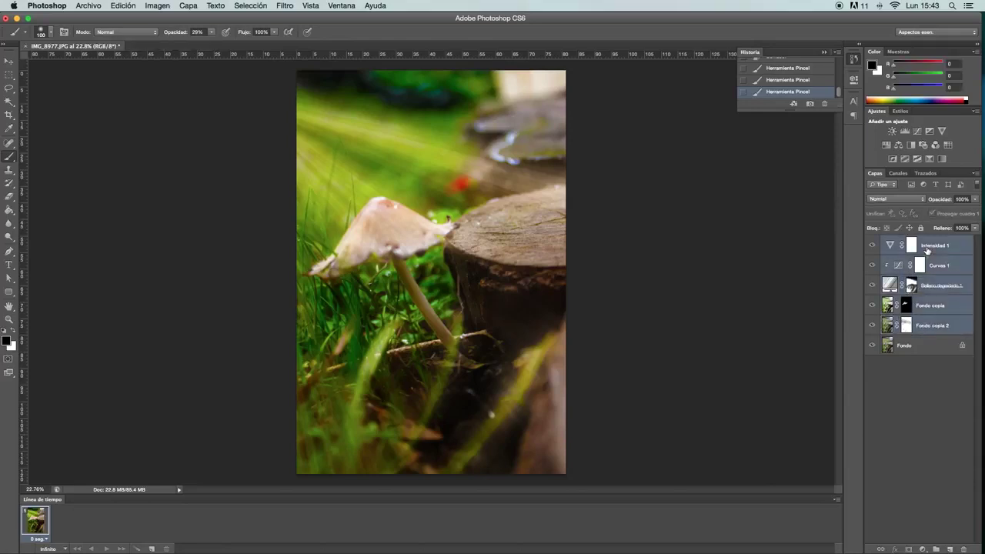
click(936, 548)
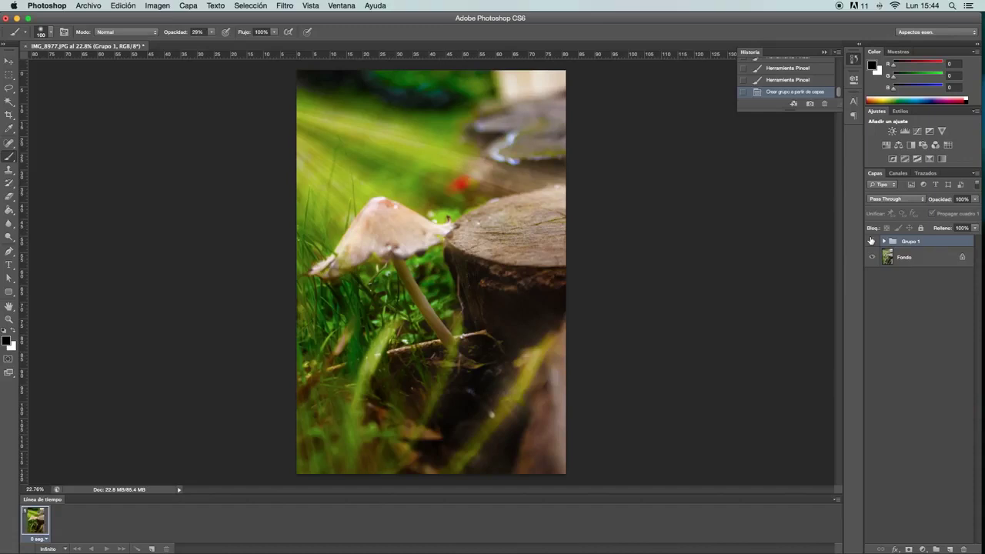
click(872, 240)
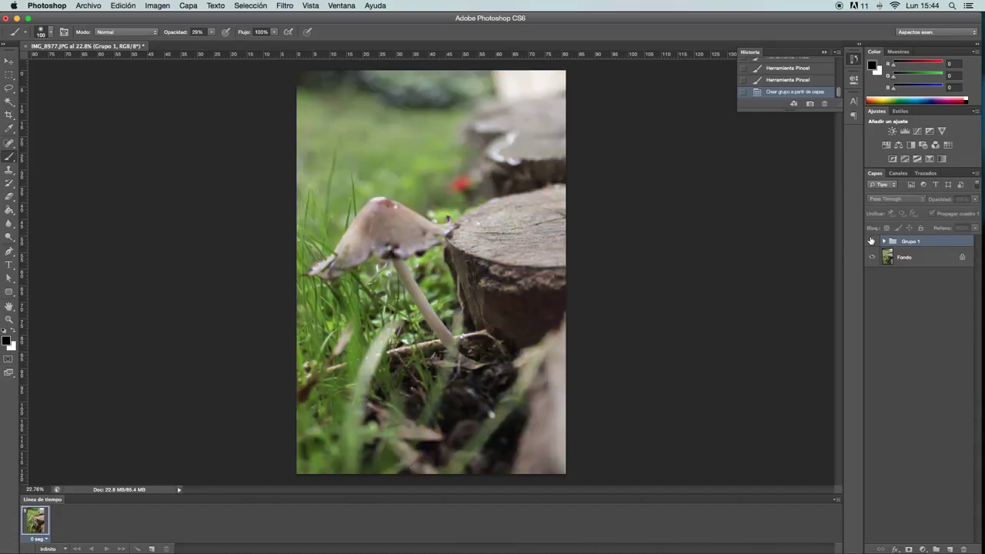
click(872, 240)
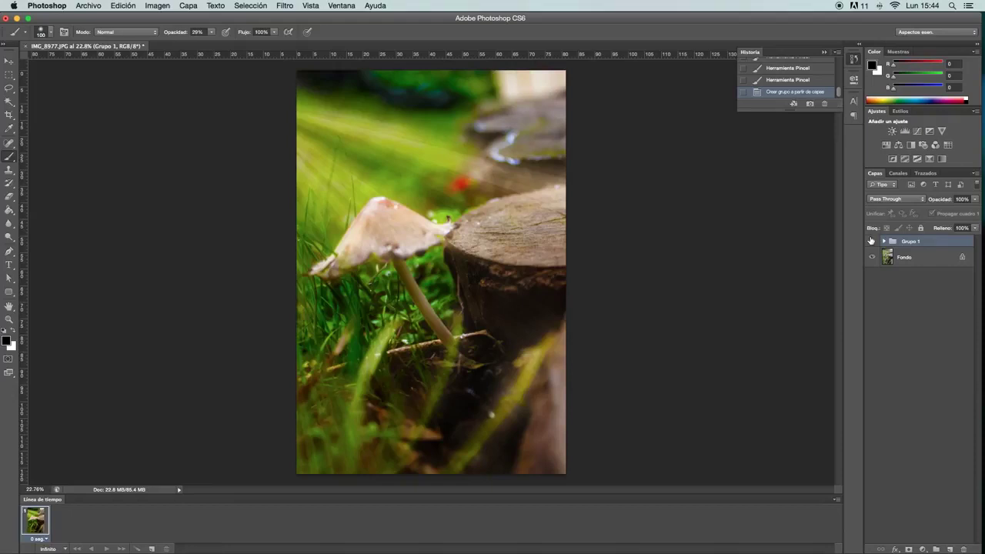
click(950, 549)
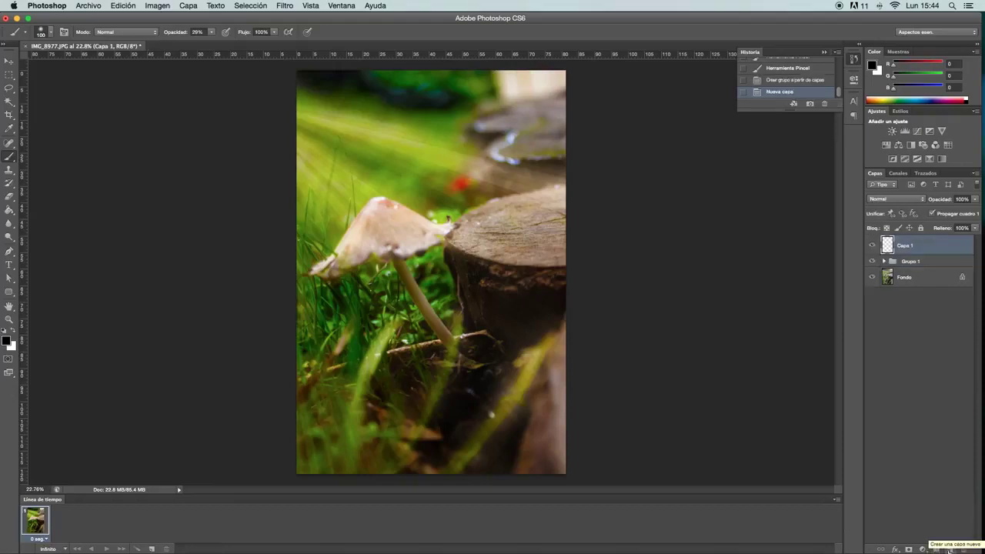
Step: Type the signature text on the photo and set its colour to white
click(9, 264)
click(475, 399)
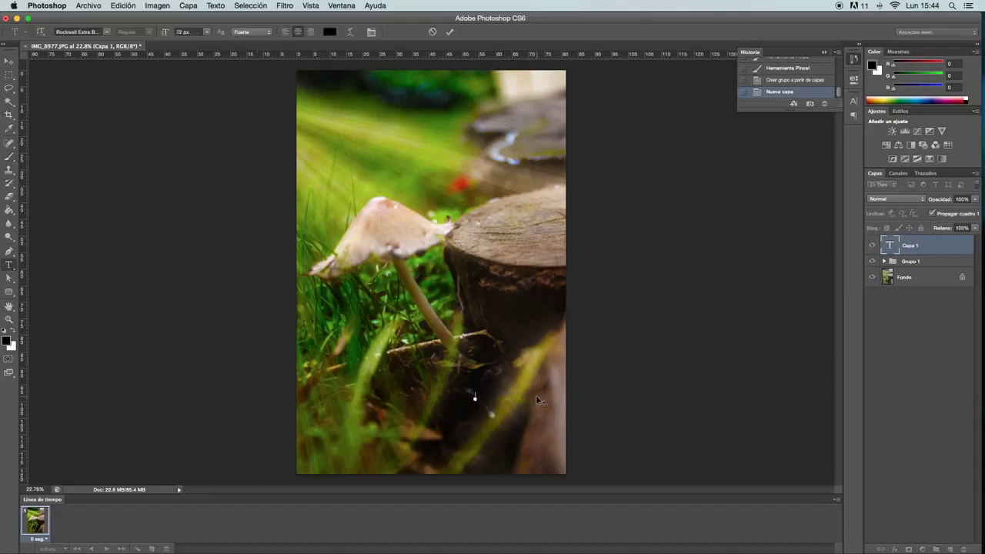
text(Textode)
click(331, 33)
drag(677, 347, 631, 303)
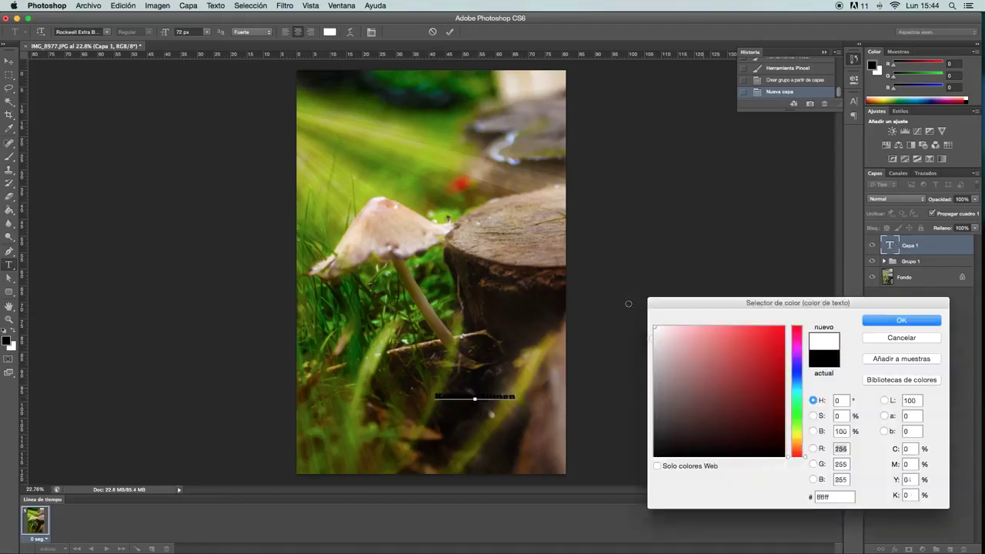
click(901, 319)
double_click(890, 245)
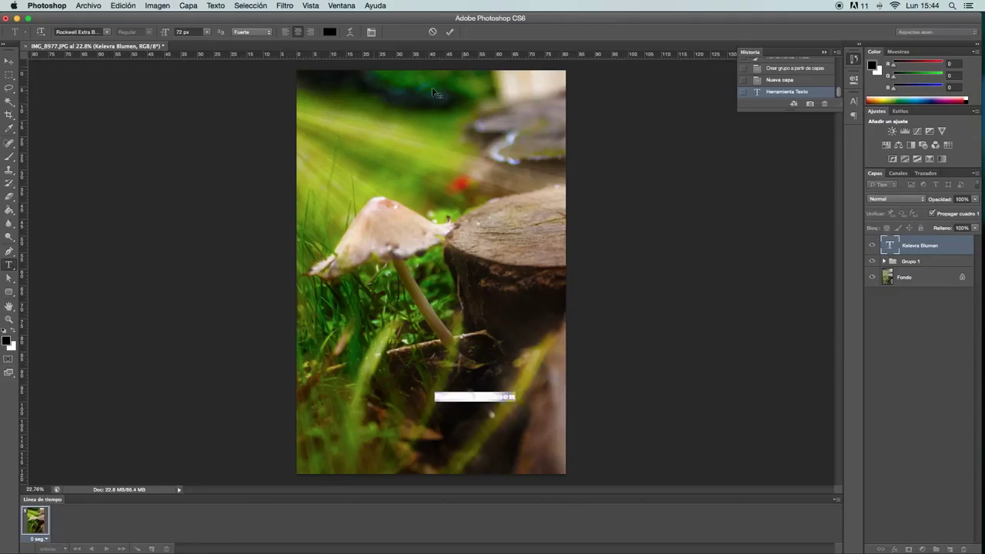
click(329, 32)
drag(747, 378, 650, 324)
click(901, 321)
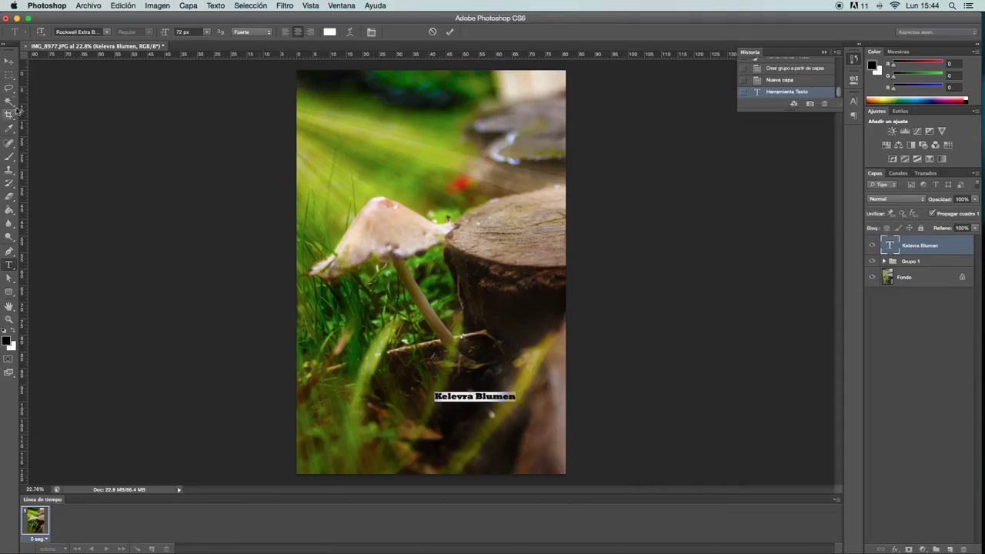
Step: Add right and bottom guides, rotate the signature -90°, and move it onto the right guide
drag(25, 87, 555, 171)
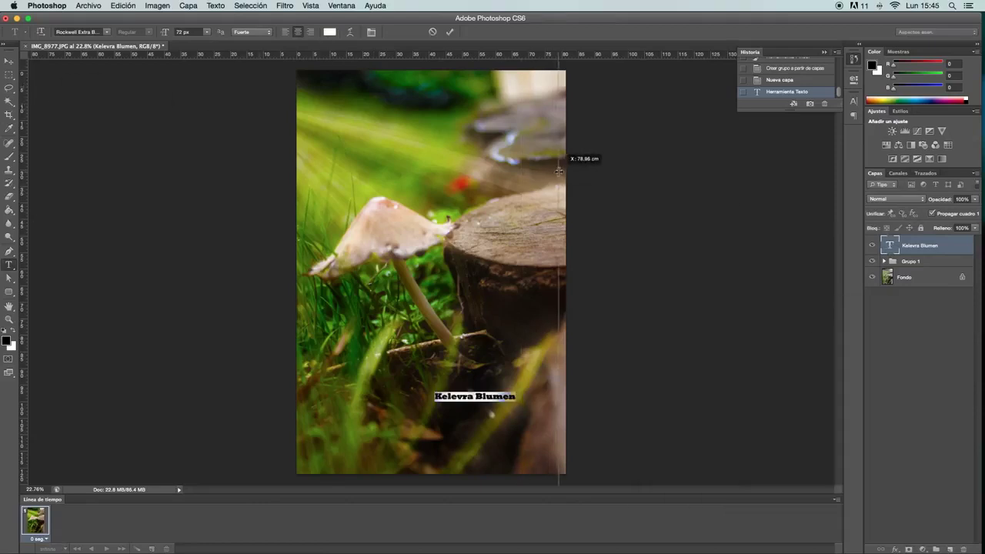
drag(556, 171, 556, 171)
mouse_move(573, 54)
mouse_down()
mouse_move(577, 479)
mouse_move(577, 464)
mouse_up()
click(832, 307)
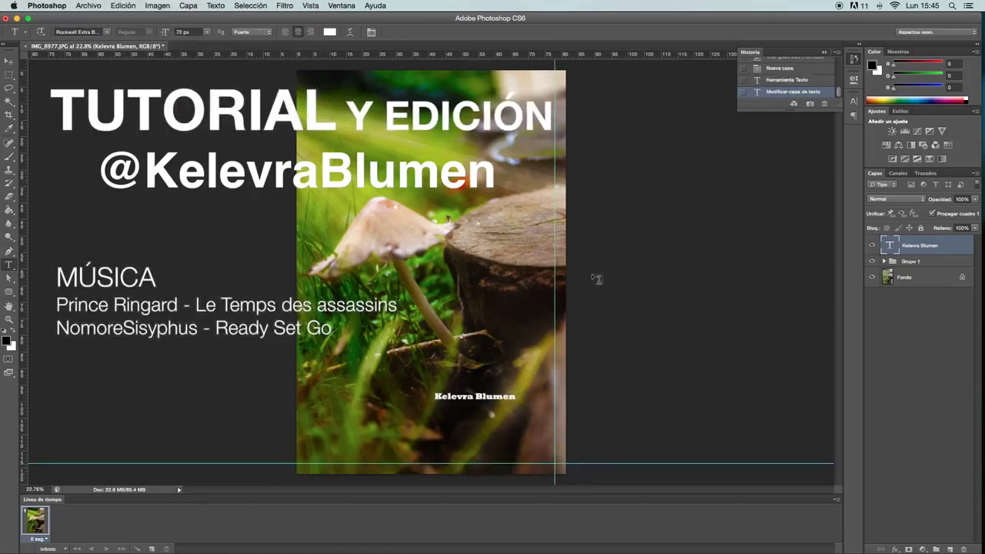
key(super+t)
click(254, 32)
text(-90)
key(Return)
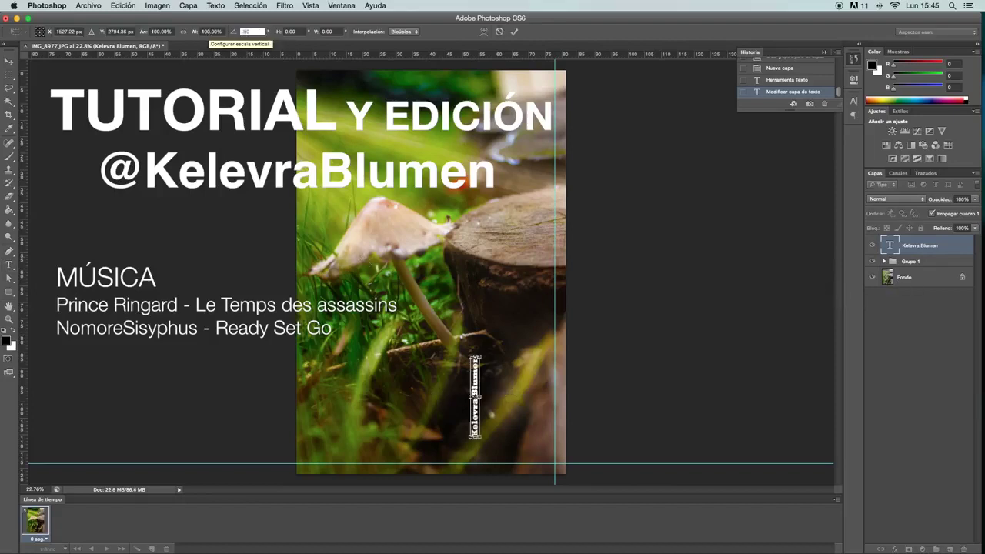
key(Return)
key(v)
drag(452, 415, 530, 441)
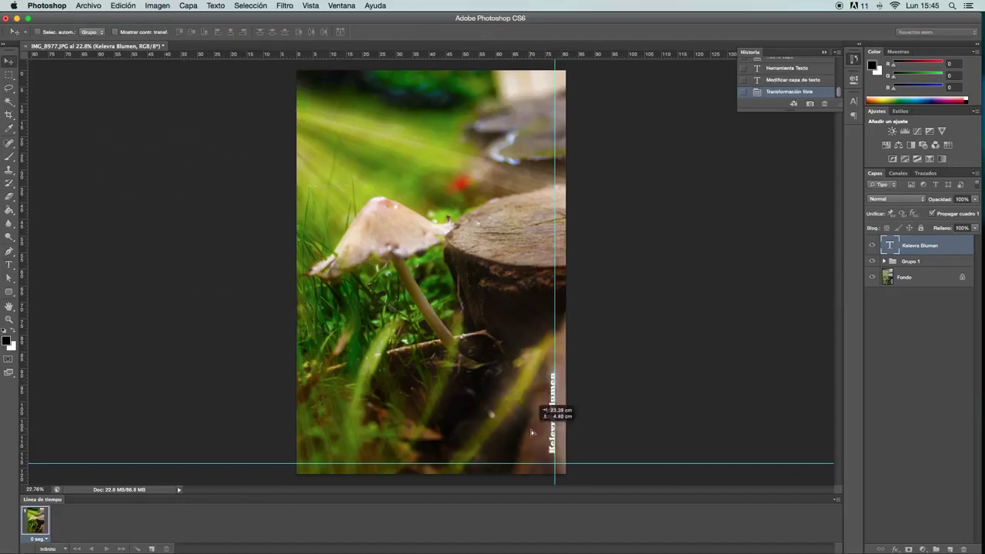